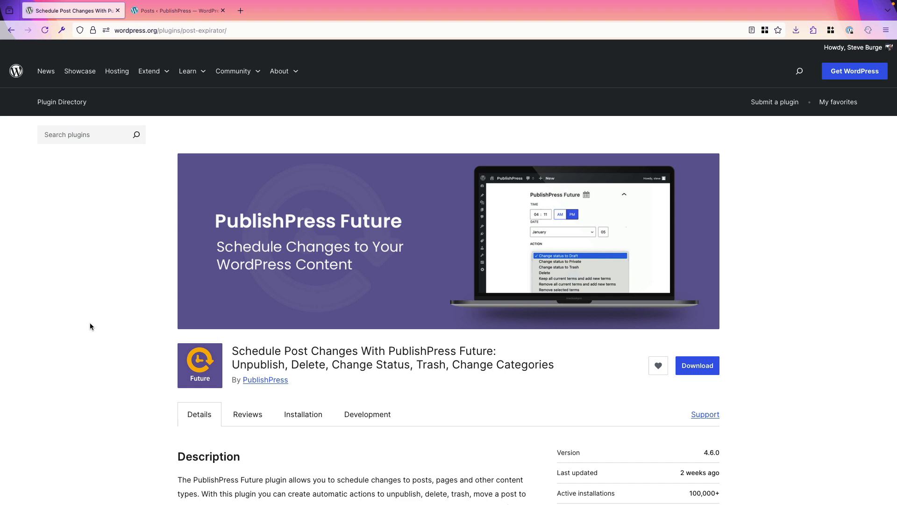
Switch from the plugin directory page to the site's WordPress admin Posts list
{"action": "left_click", "coordinate": [163, 14]}
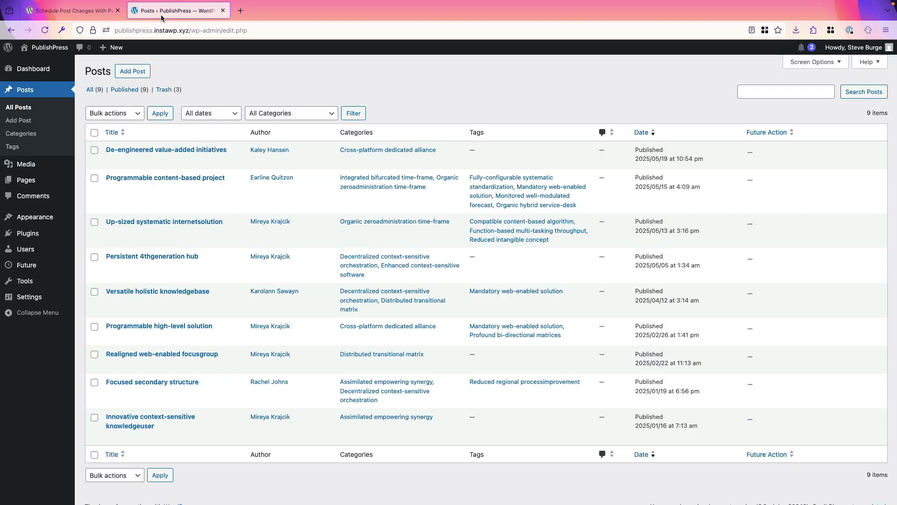
{"action": "left_click", "coordinate": [801, 47]}
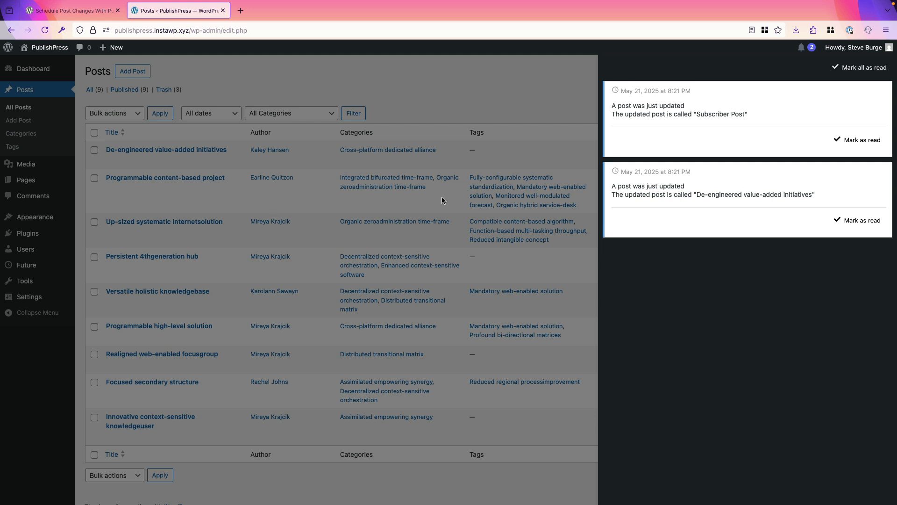
{"action": "left_click", "coordinate": [800, 49]}
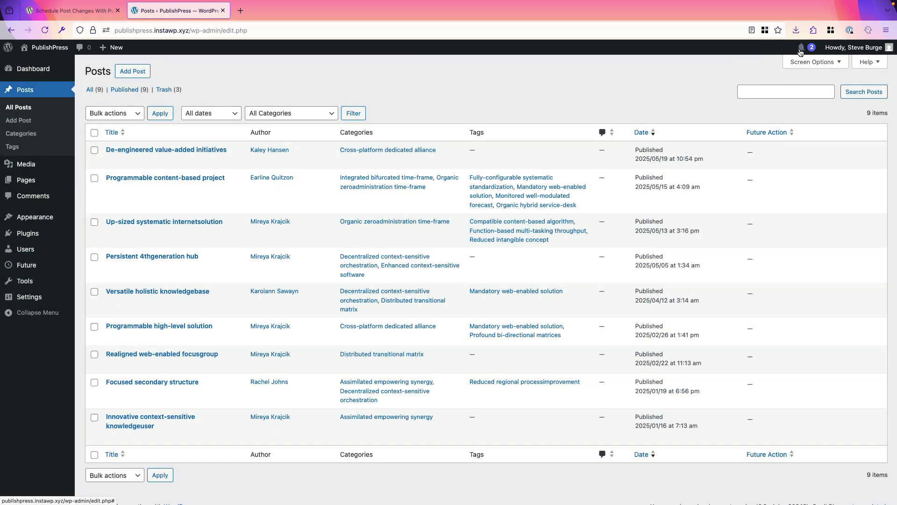
{"action": "left_click", "coordinate": [800, 49]}
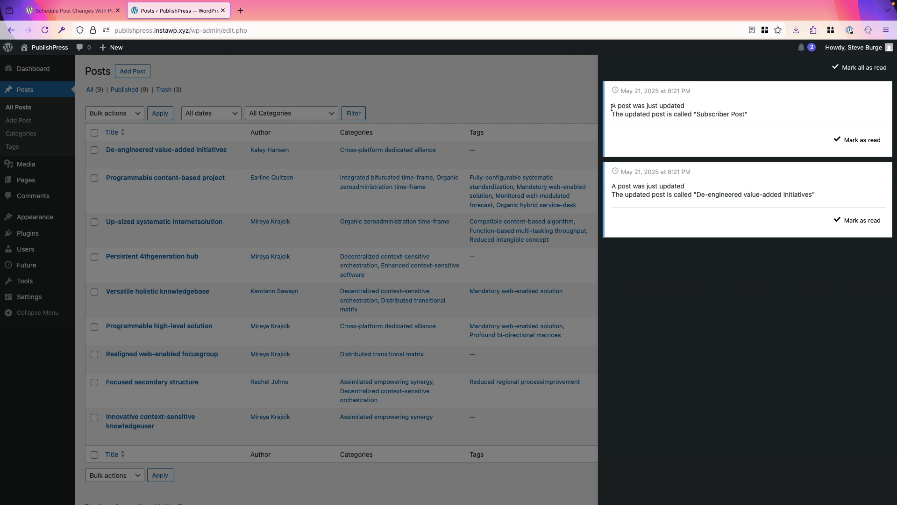
{"action": "left_click_drag", "start_coordinate": [612, 107], "coordinate": [691, 111]}
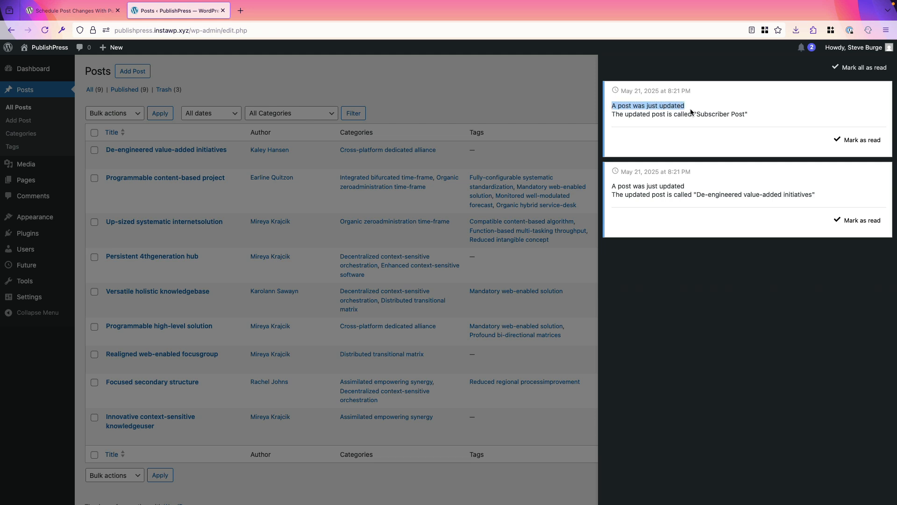
{"action": "left_click_drag", "start_coordinate": [612, 115], "coordinate": [757, 117]}
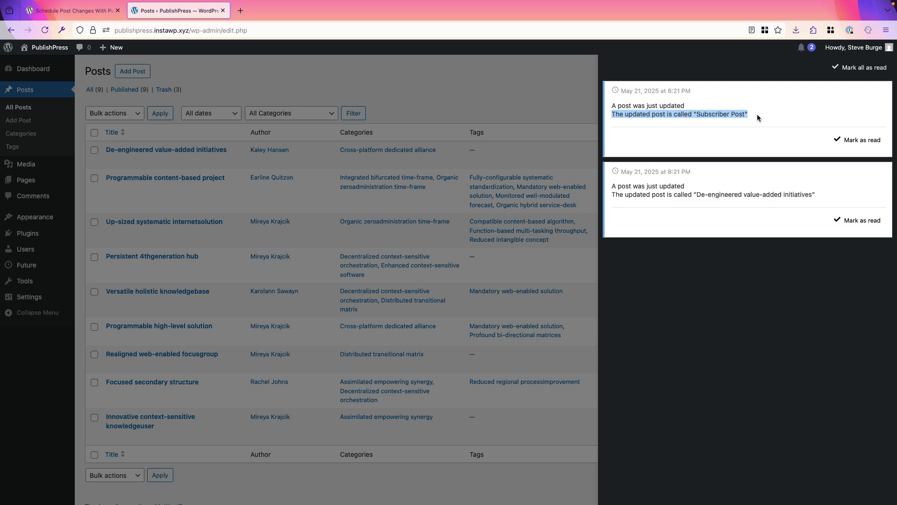
{"action": "left_click", "coordinate": [506, 103]}
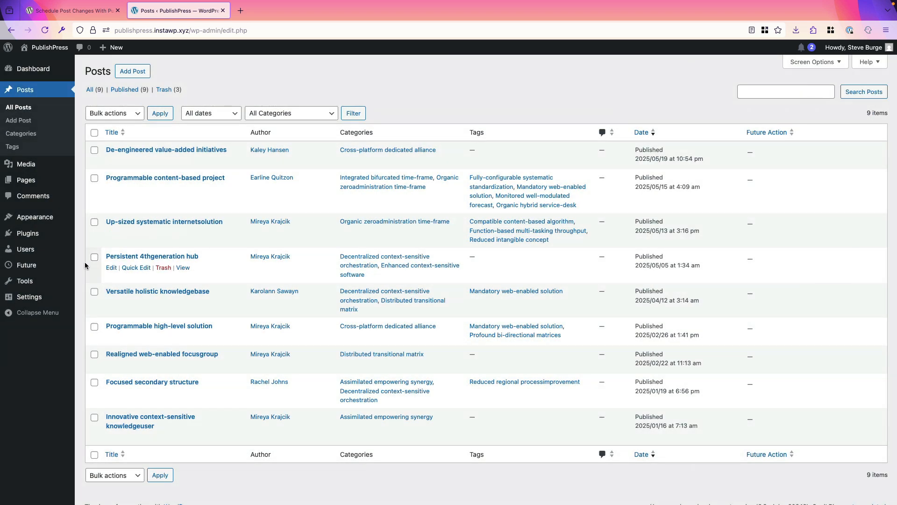
Create a new action workflow with a Post is published trigger and drag out a following step
{"action": "mouse_move", "coordinate": [37, 265]}
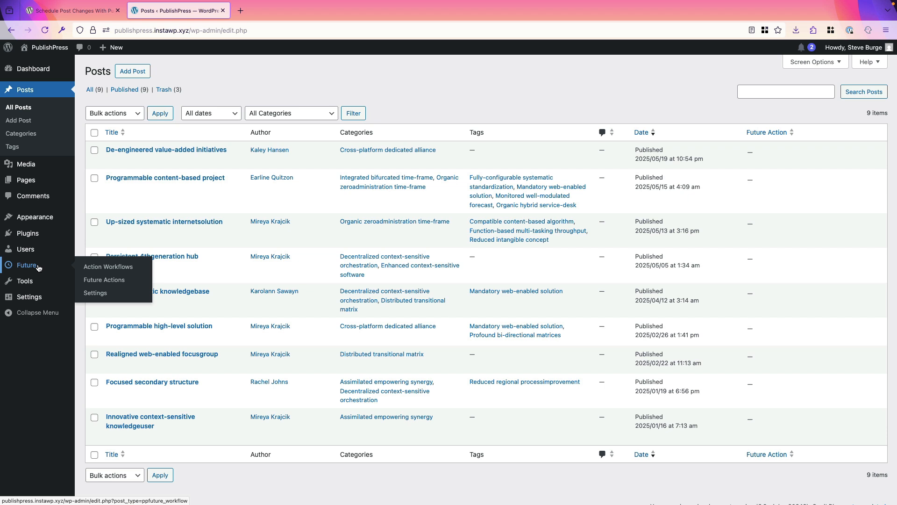
{"action": "left_click", "coordinate": [94, 266]}
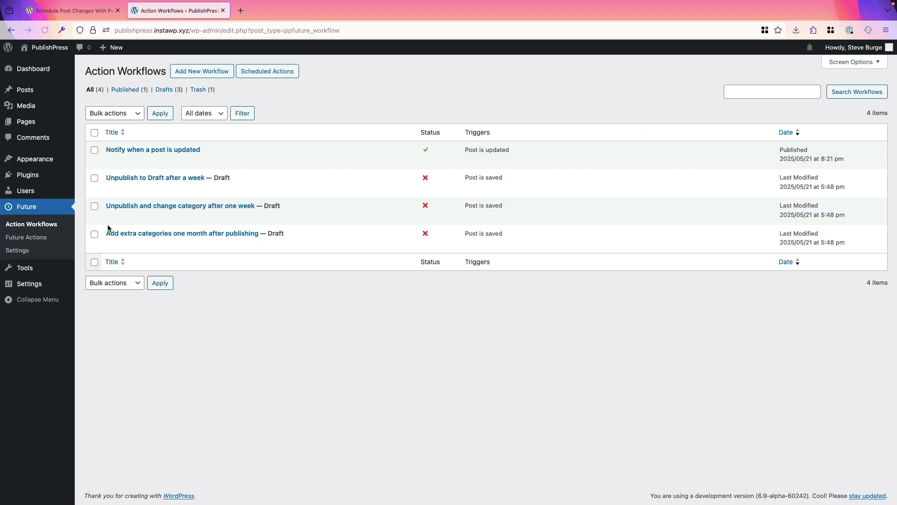
{"action": "left_click", "coordinate": [194, 79]}
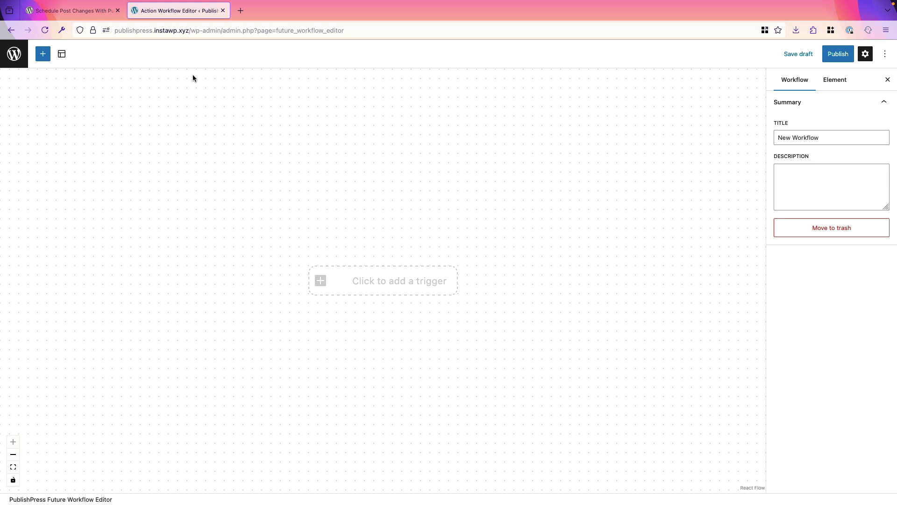
{"action": "left_click", "coordinate": [371, 286]}
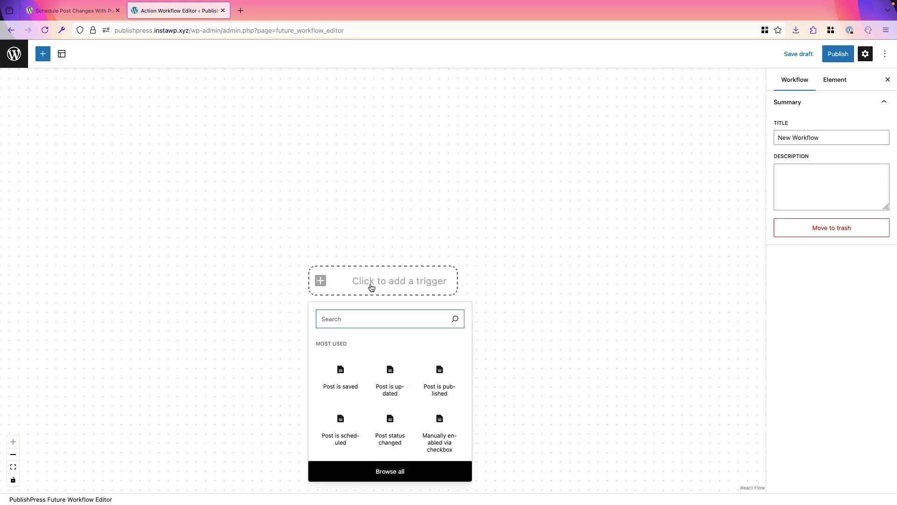
{"action": "left_click", "coordinate": [437, 376]}
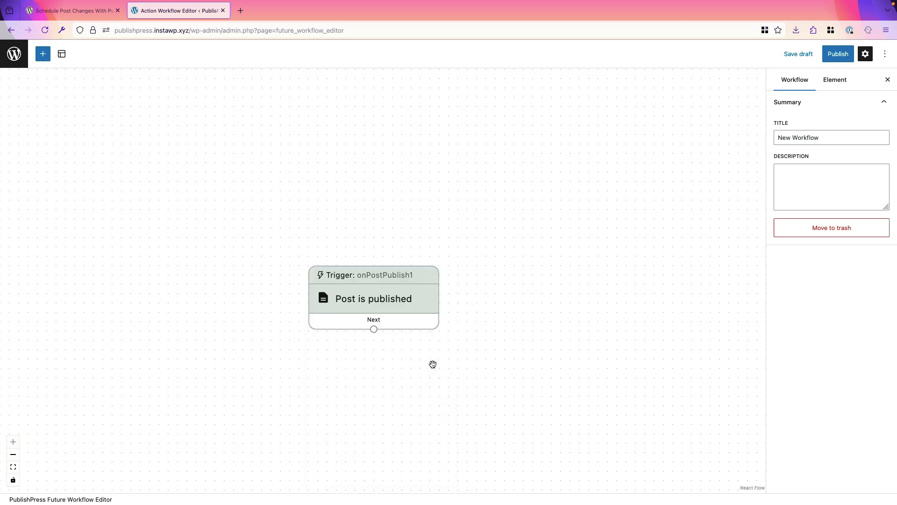
{"action": "left_click_drag", "start_coordinate": [371, 297], "coordinate": [379, 151]}
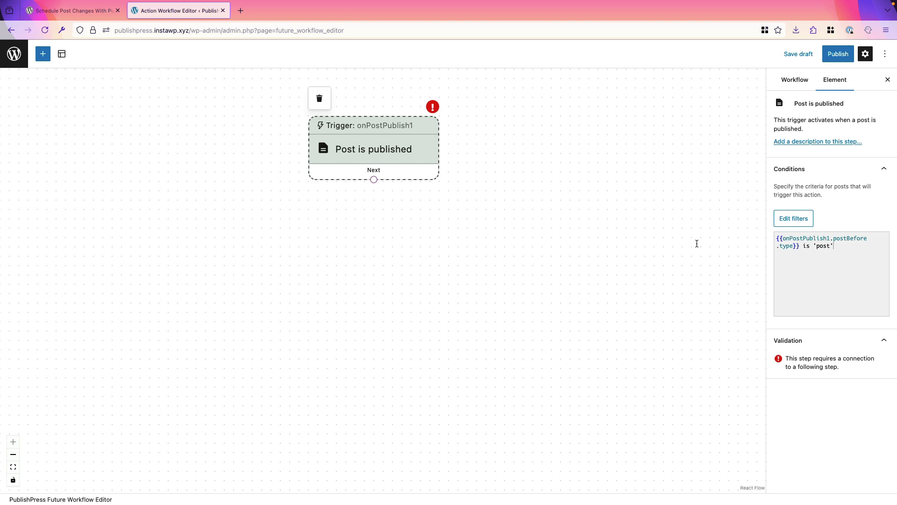
{"action": "left_click_drag", "start_coordinate": [373, 181], "coordinate": [372, 217]}
Add a Send in-site notification action below the trigger
{"action": "type", "text": "se"}
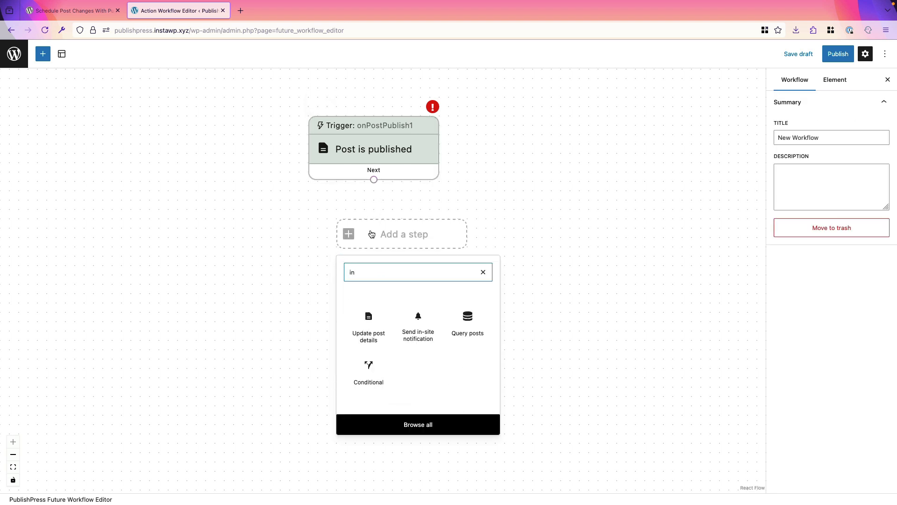
{"action": "left_click", "coordinate": [418, 327]}
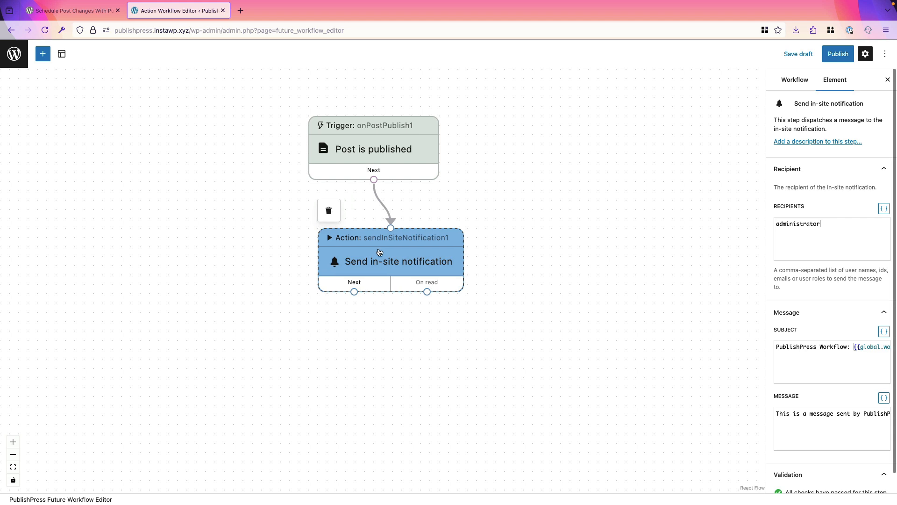
{"action": "left_click_drag", "start_coordinate": [407, 245], "coordinate": [369, 255]}
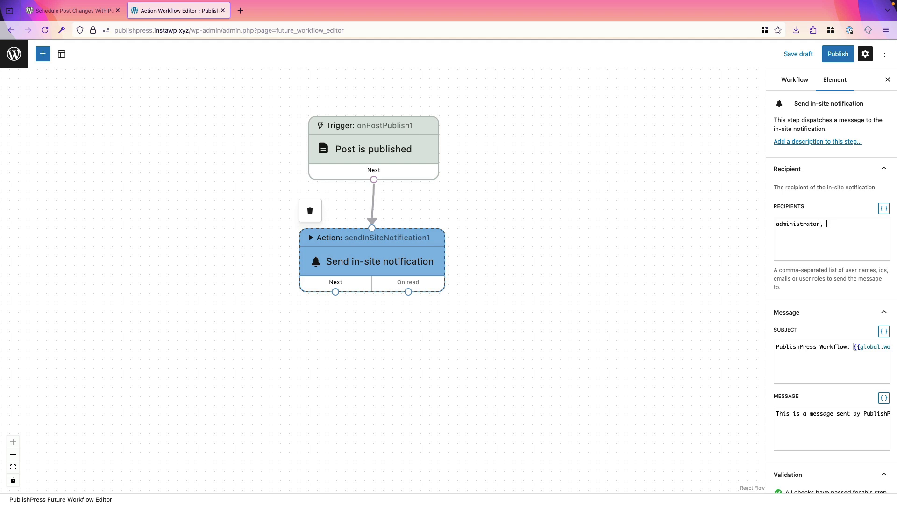
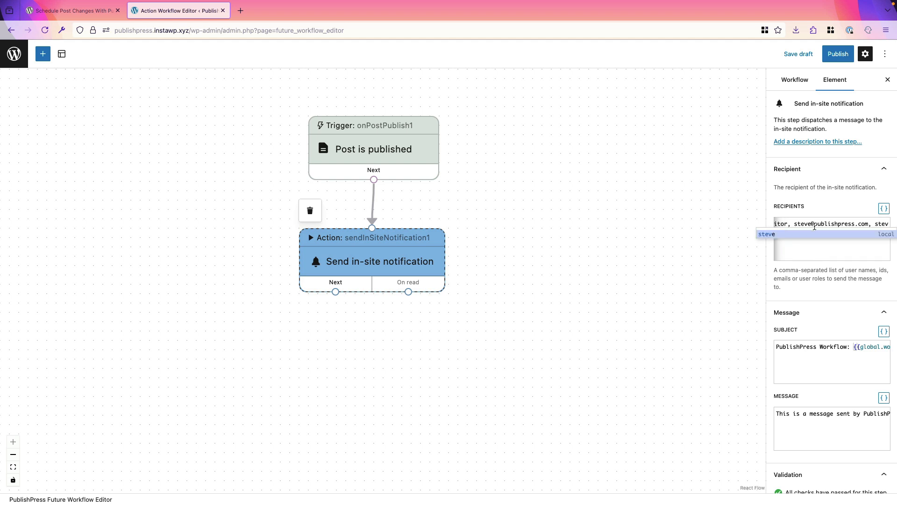
Add editor and a user's e-mail address to the notification recipients
{"action": "left_click", "coordinate": [778, 232]}
{"action": "scroll", "coordinate": [810, 247], "scroll_direction": "left", "scroll_amount": 2}
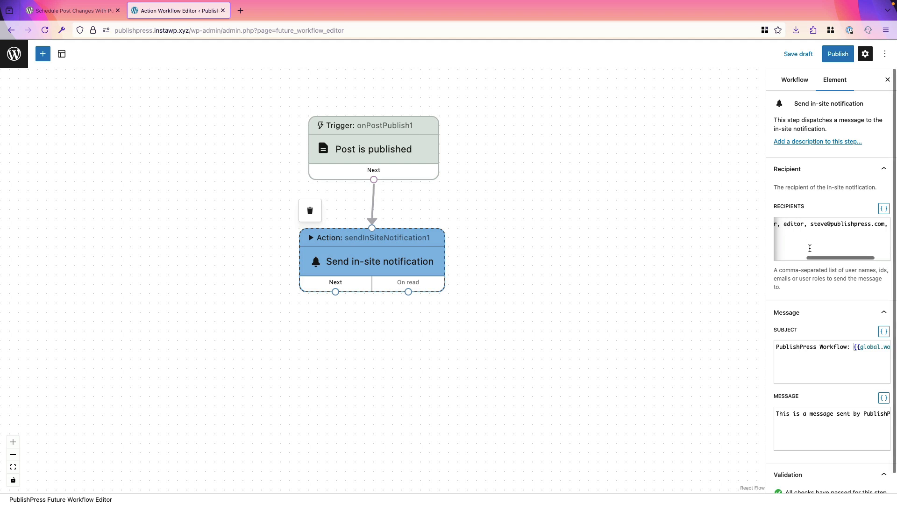
{"action": "scroll", "coordinate": [809, 248], "scroll_direction": "left", "scroll_amount": 2}
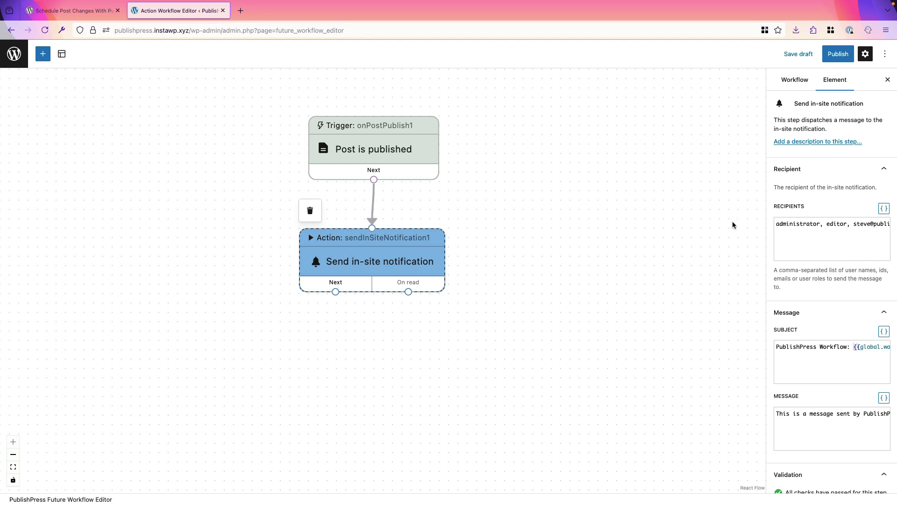
{"action": "scroll", "coordinate": [700, 254], "scroll_direction": "down", "scroll_amount": 1}
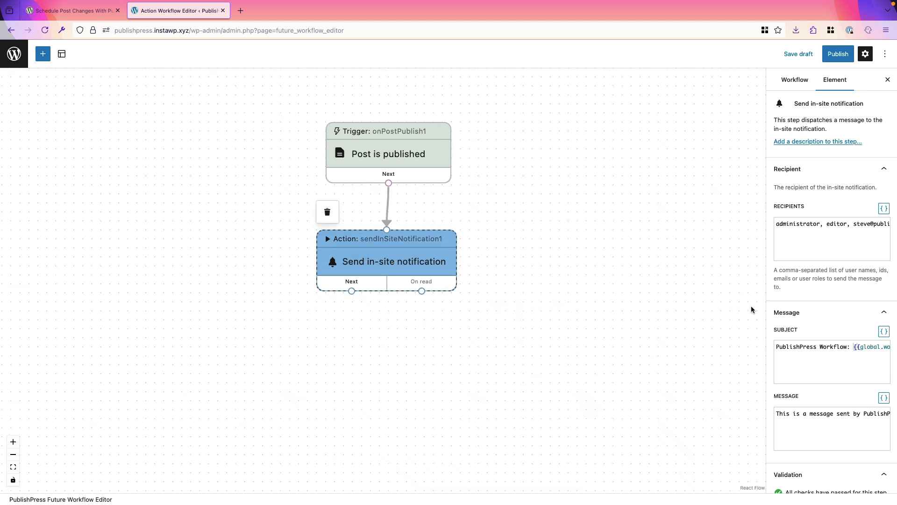
Set the notification subject to 'There is a new post published on the site'
{"action": "left_click_drag", "start_coordinate": [776, 348], "coordinate": [896, 348]}
{"action": "key", "text": "BackSpace"}
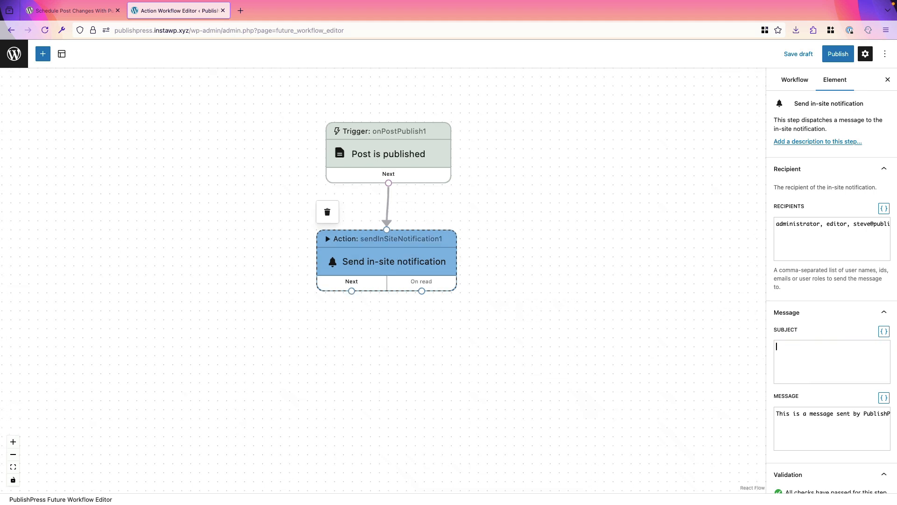
{"action": "type", "text": "There is a new post p"}
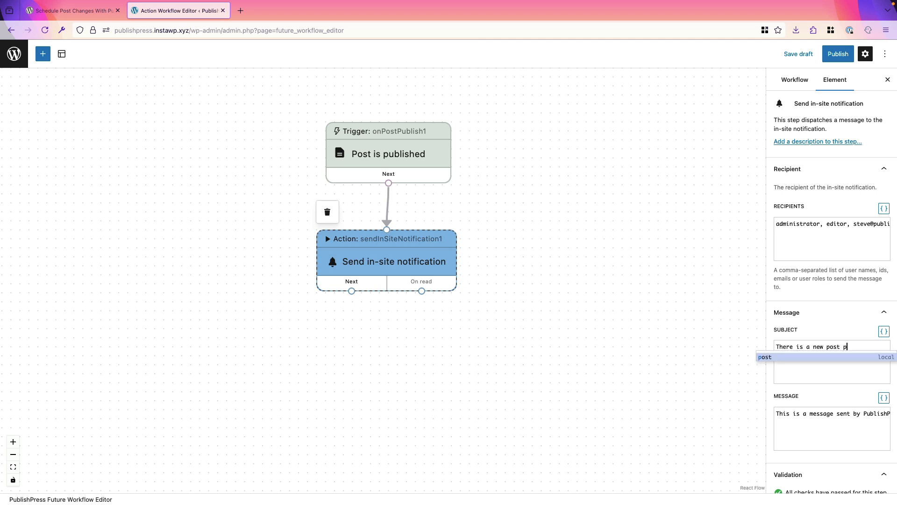
{"action": "type", "text": "ublished on"}
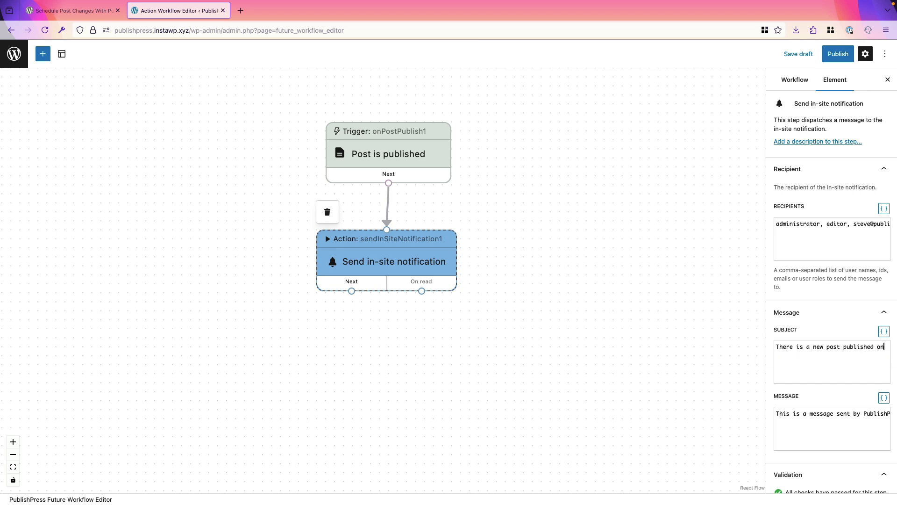
{"action": "type", "text": " the site"}
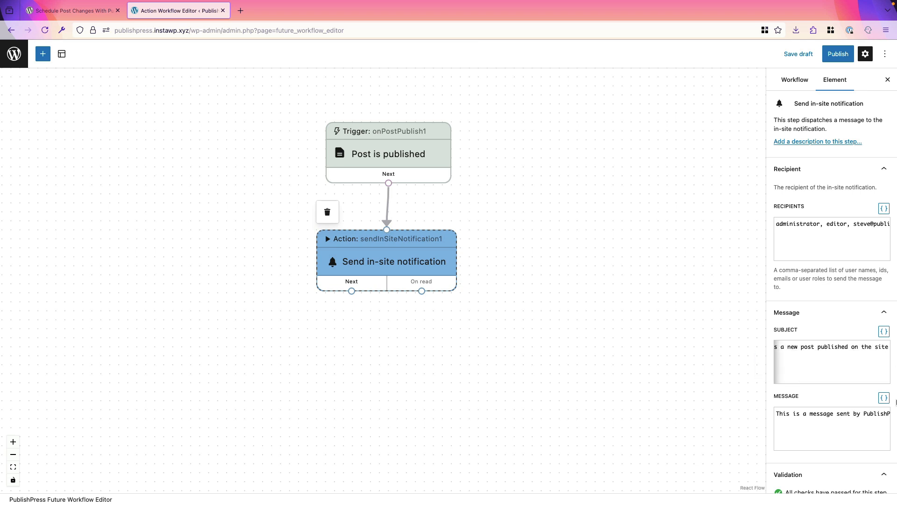
{"action": "scroll", "coordinate": [799, 394], "scroll_direction": "down", "scroll_amount": 1}
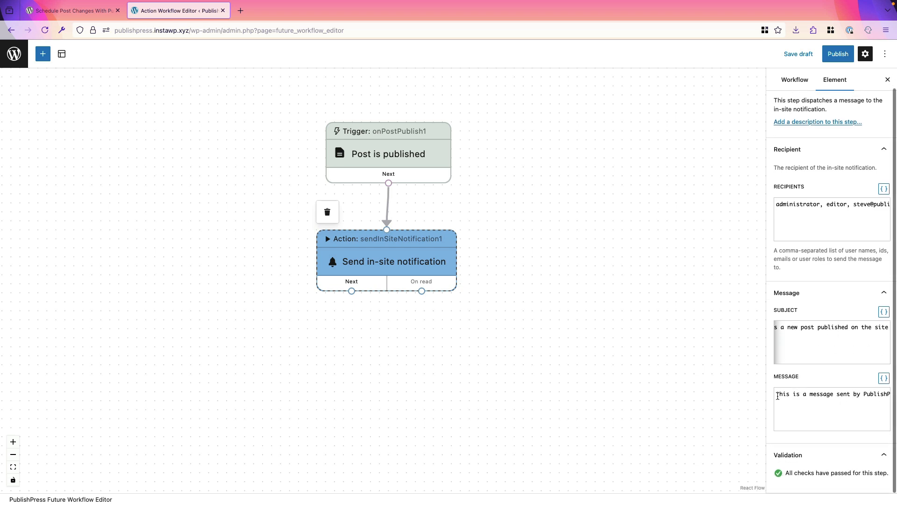
Replace the default notification message with 'The post is called'
{"action": "left_click", "coordinate": [778, 396]}
{"action": "key", "text": "End"}
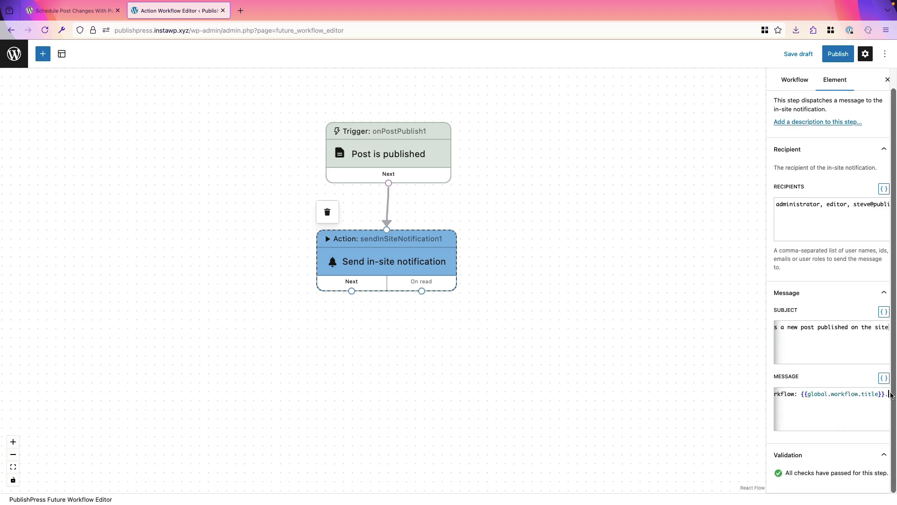
{"action": "left_click_drag", "start_coordinate": [890, 395], "coordinate": [773, 394]}
{"action": "type", "text": "This is a message sen"}
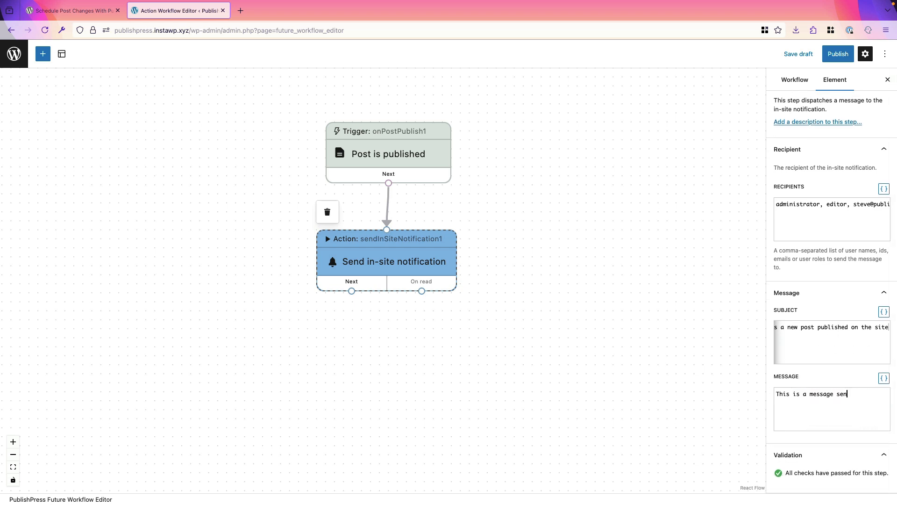
{"action": "key", "text": "BackSpace"}
{"action": "key", "text": "BackSpace"}
{"action": "key", "text": "BackSpace"}
{"action": "key", "text": "BackSpace"}
{"action": "key", "text": "BackSpace"}
{"action": "key", "text": "BackSpace"}
{"action": "key", "text": "BackSpace"}
{"action": "key", "text": "BackSpace"}
{"action": "key", "text": "BackSpace"}
{"action": "key", "text": "BackSpace"}
{"action": "key", "text": "BackSpace"}
{"action": "key", "text": "BackSpace"}
{"action": "key", "text": "BackSpace"}
{"action": "key", "text": "BackSpace"}
{"action": "type", "text": "e post is called"}
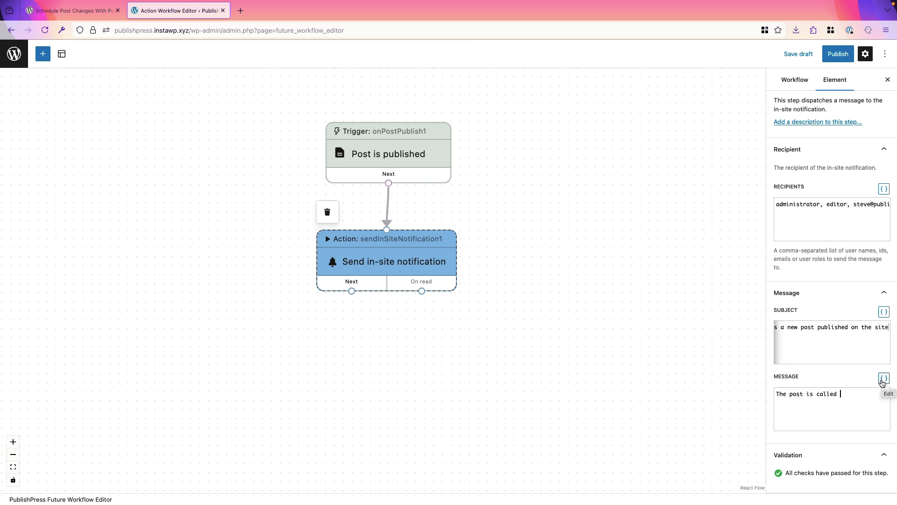
{"action": "left_click", "coordinate": [882, 379]}
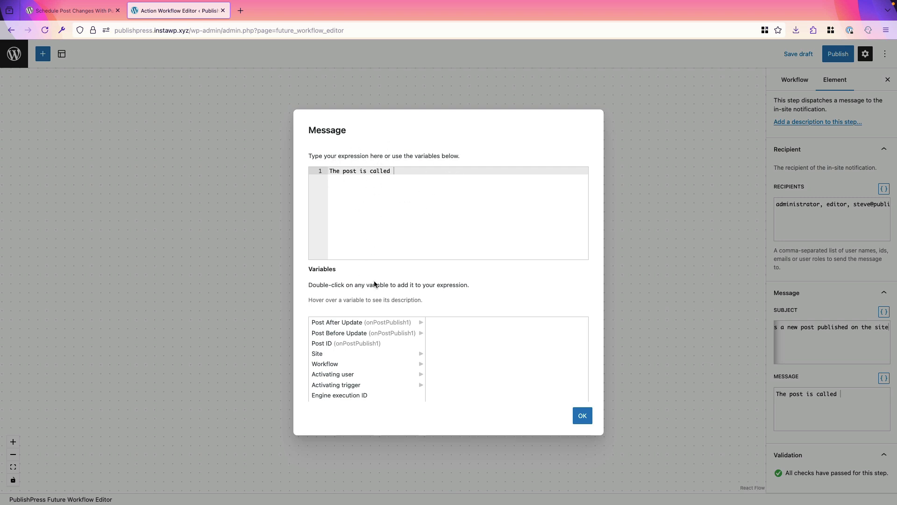
Insert the quoted post title into the message, followed by 'and it was written by the user called'
{"action": "mouse_move", "coordinate": [336, 327]}
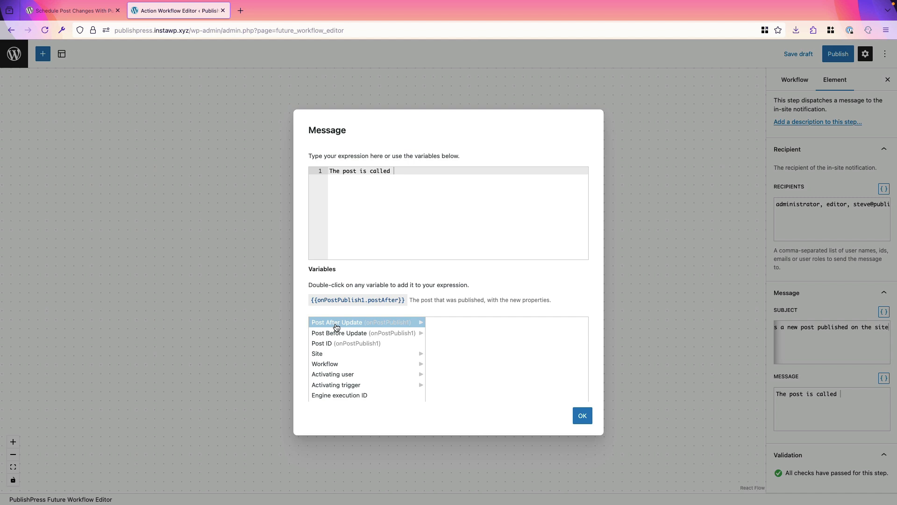
{"action": "left_click", "coordinate": [336, 327]}
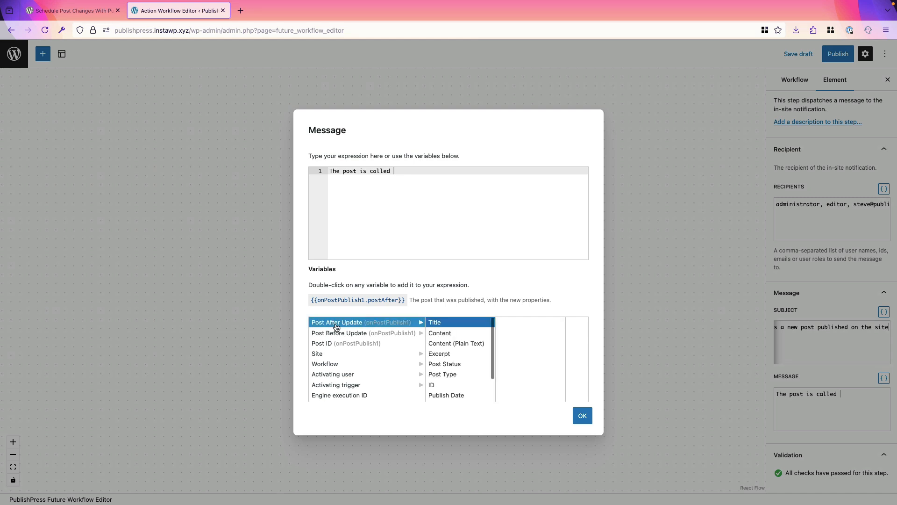
{"action": "left_click", "coordinate": [442, 324]}
{"action": "double_click", "coordinate": [441, 324]}
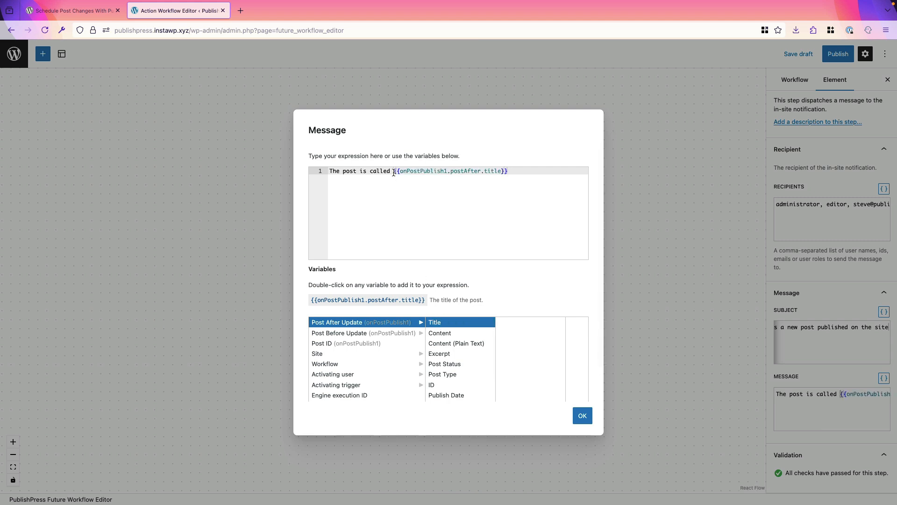
{"action": "type", "text": "\""}
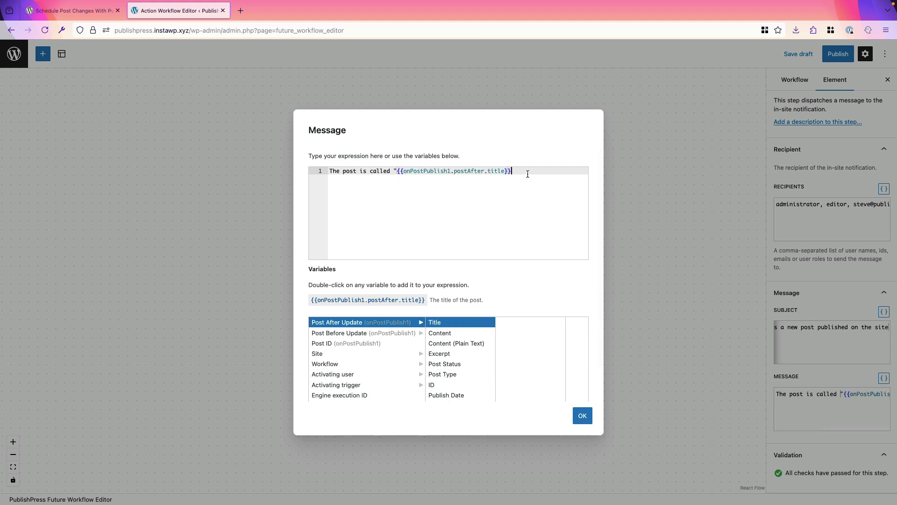
{"action": "type", "text": "\""}
{"action": "type", "text": "and it was written by "}
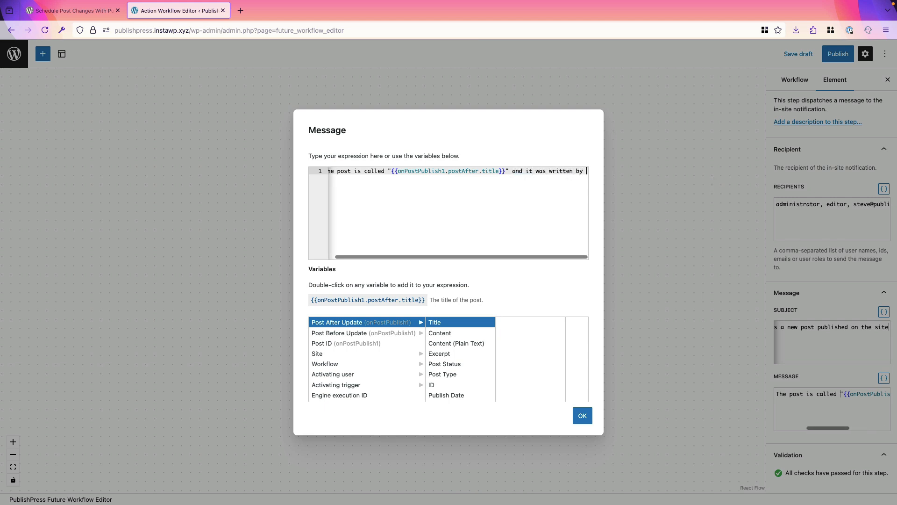
{"action": "type", "text": "the user called"}
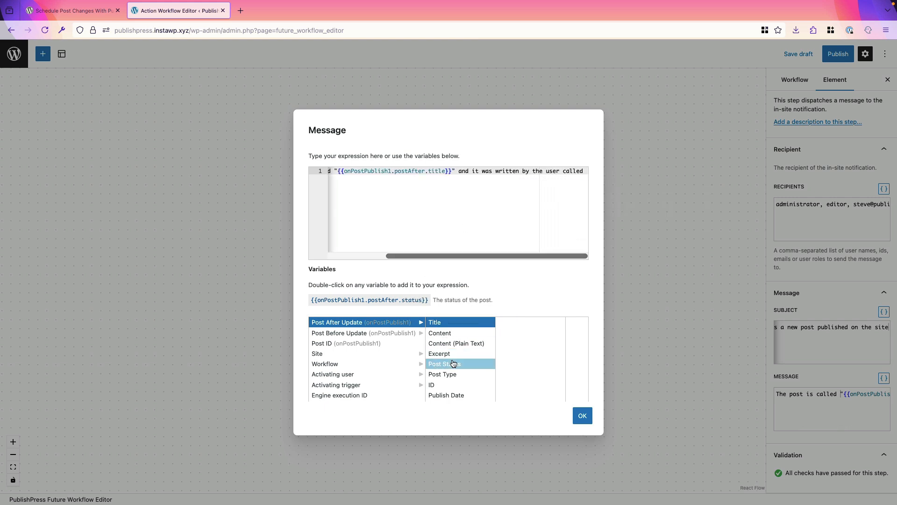
Append the author's display name to the message and confirm the expression
{"action": "scroll", "coordinate": [453, 362], "scroll_direction": "down", "scroll_amount": 2}
{"action": "scroll", "coordinate": [446, 370], "scroll_direction": "down", "scroll_amount": 1}
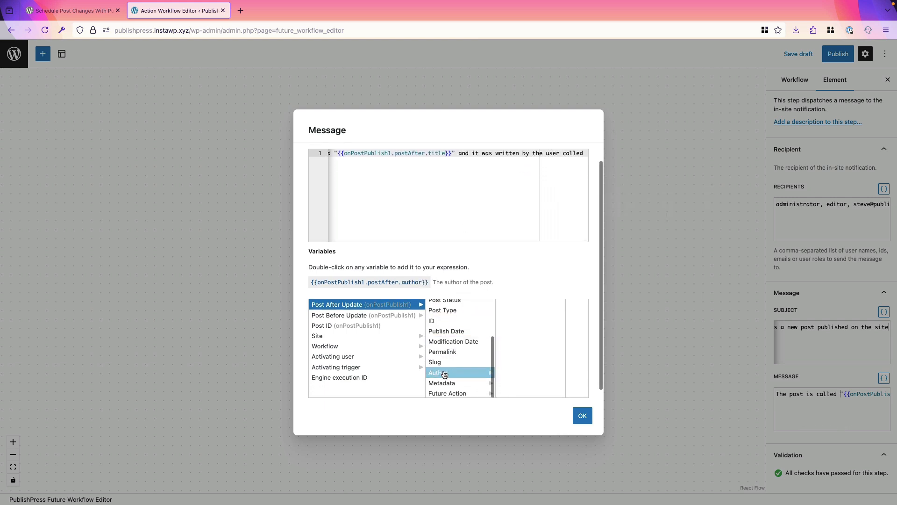
{"action": "left_click", "coordinate": [444, 375]}
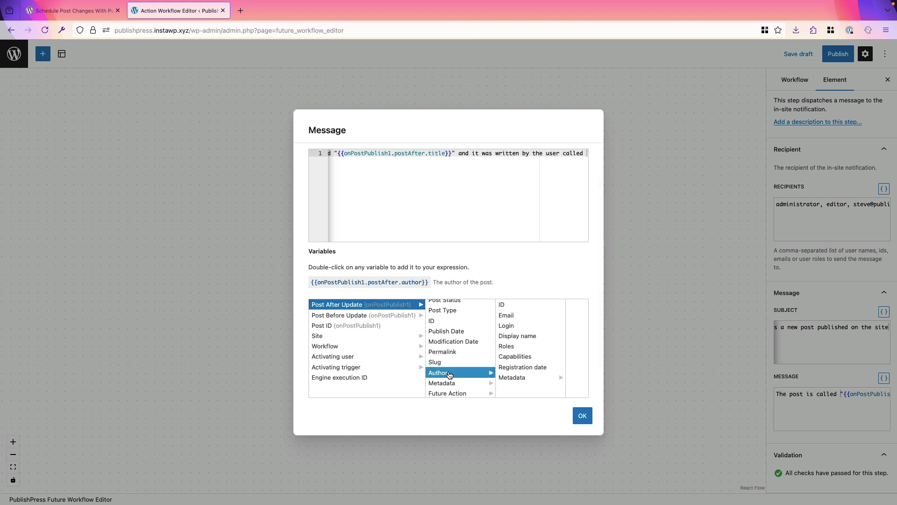
{"action": "left_click", "coordinate": [514, 339]}
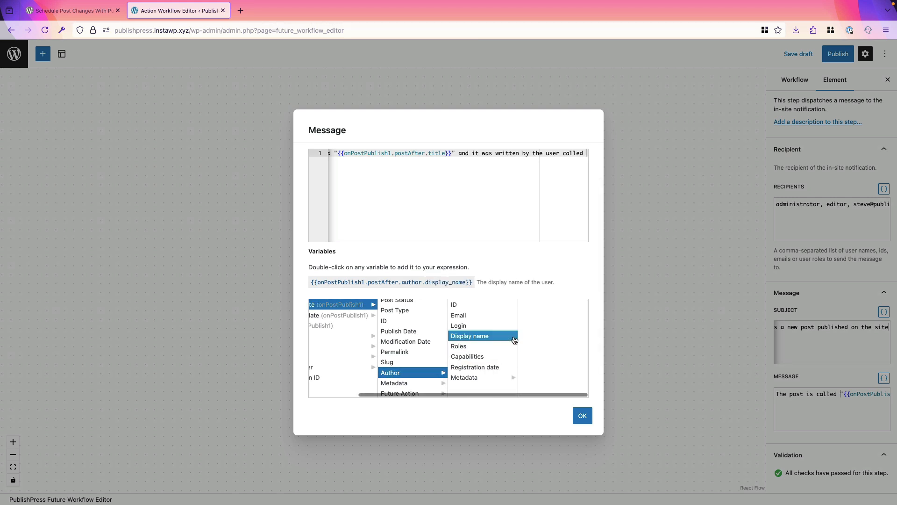
{"action": "double_click", "coordinate": [479, 339]}
{"action": "scroll", "coordinate": [528, 170], "scroll_direction": "right", "scroll_amount": 6}
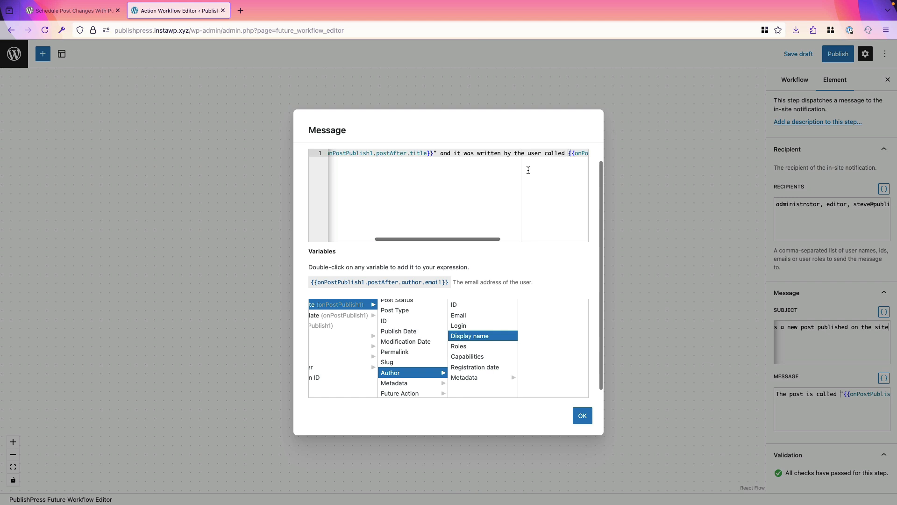
{"action": "scroll", "coordinate": [508, 174], "scroll_direction": "right", "scroll_amount": 5}
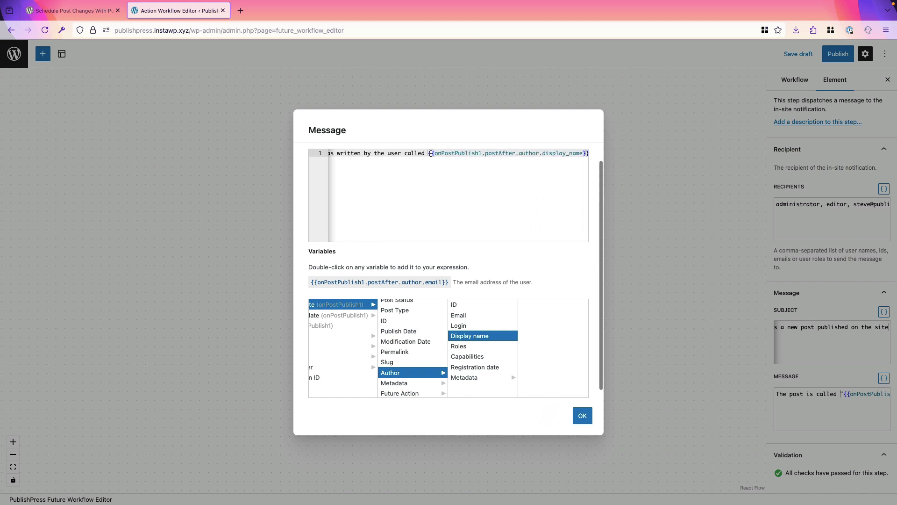
{"action": "left_click", "coordinate": [582, 415]}
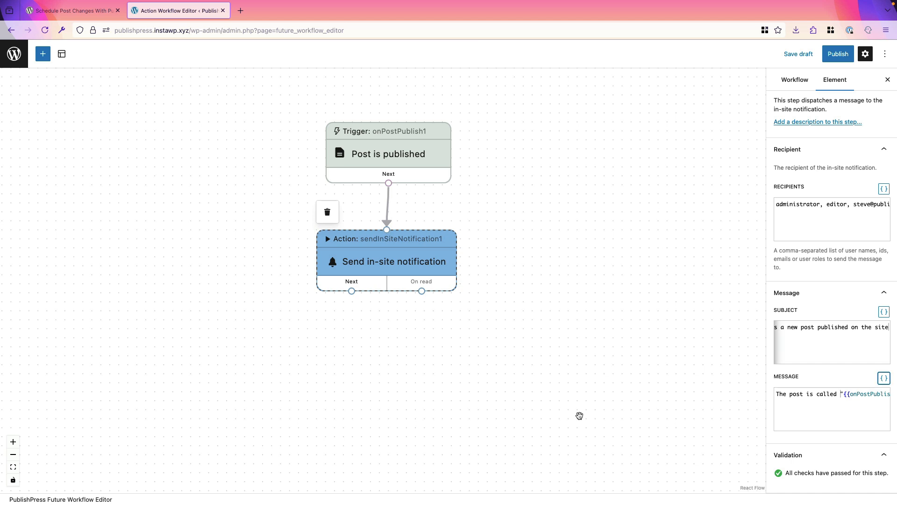
Title the workflow 'In-site notification for new posts' and publish it
{"action": "left_click", "coordinate": [796, 79]}
{"action": "left_click_drag", "start_coordinate": [820, 137], "coordinate": [731, 137]}
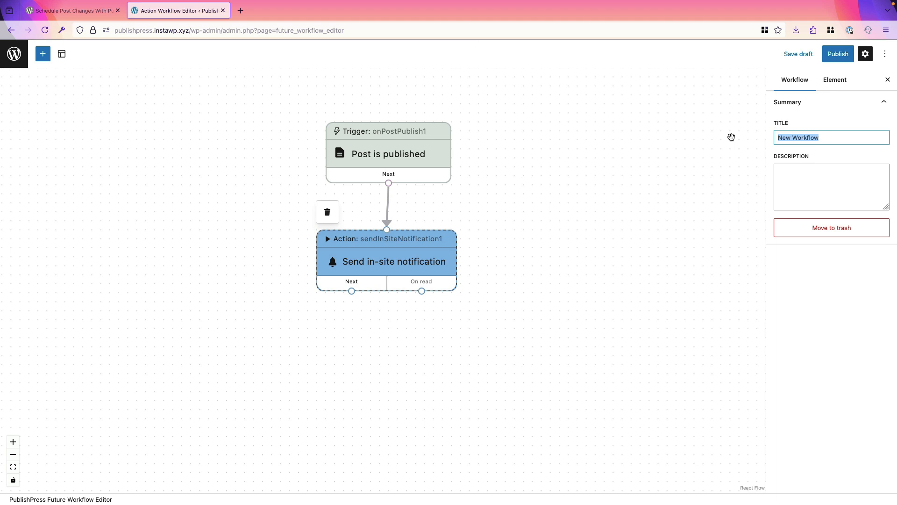
{"action": "type", "text": "In-site notification for new posts"}
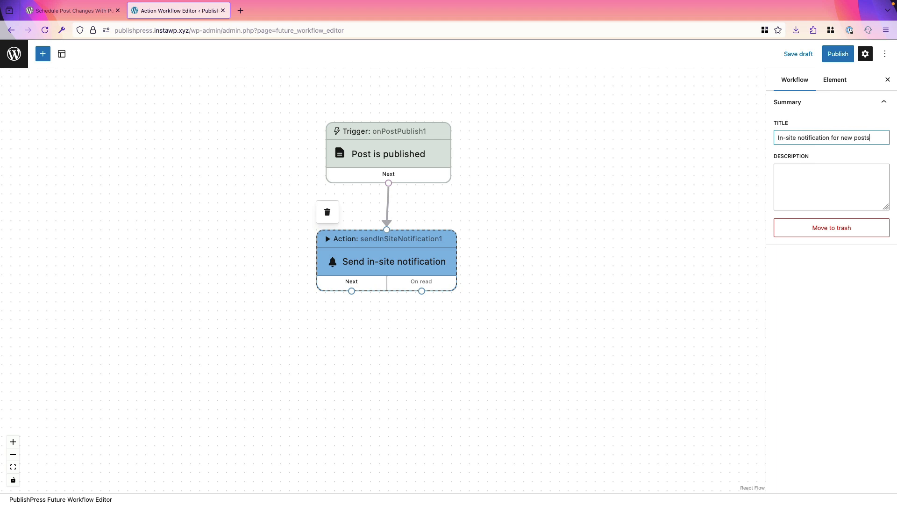
{"action": "left_click", "coordinate": [836, 55]}
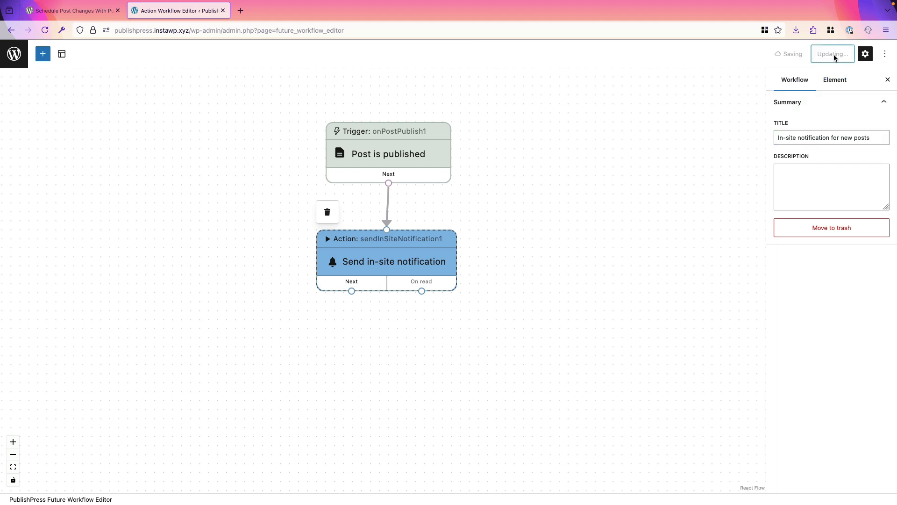
{"action": "left_click", "coordinate": [14, 57]}
Publish a new post titled 'This is My New Post'
{"action": "mouse_move", "coordinate": [21, 90]}
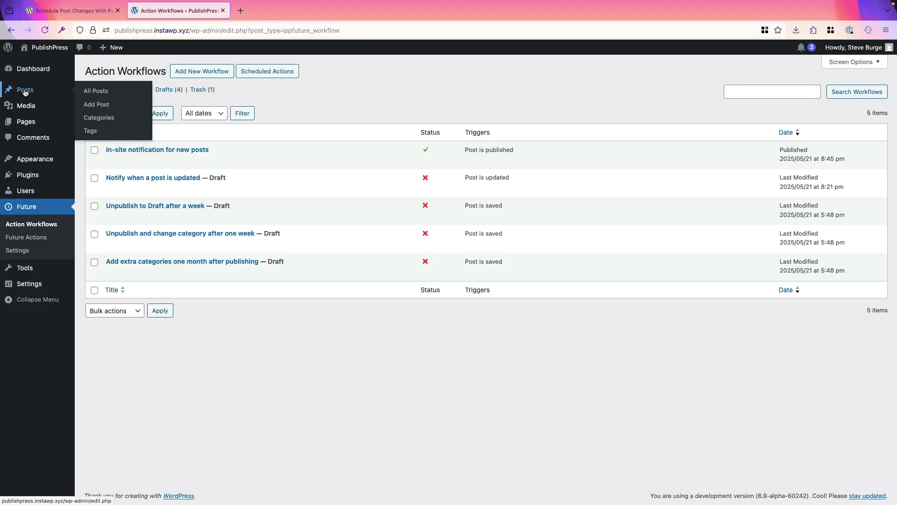
{"action": "left_click", "coordinate": [94, 104]}
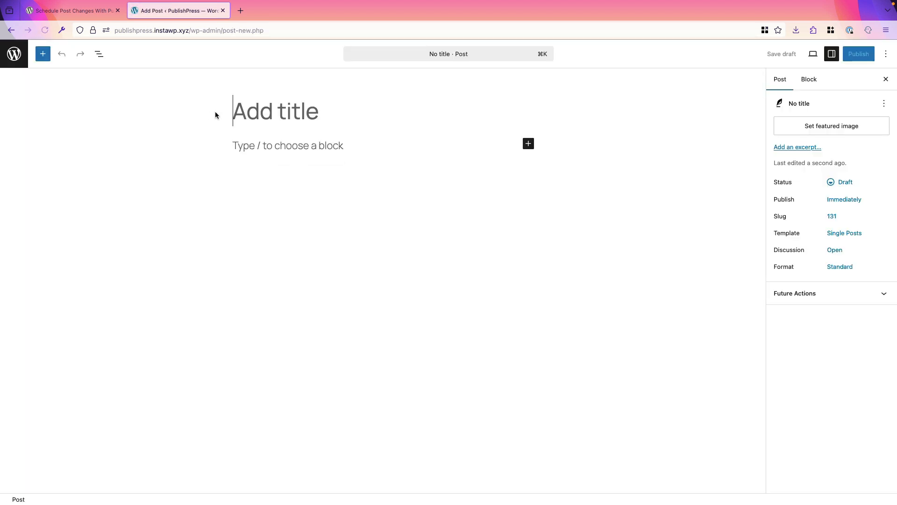
{"action": "type", "text": "This is "}
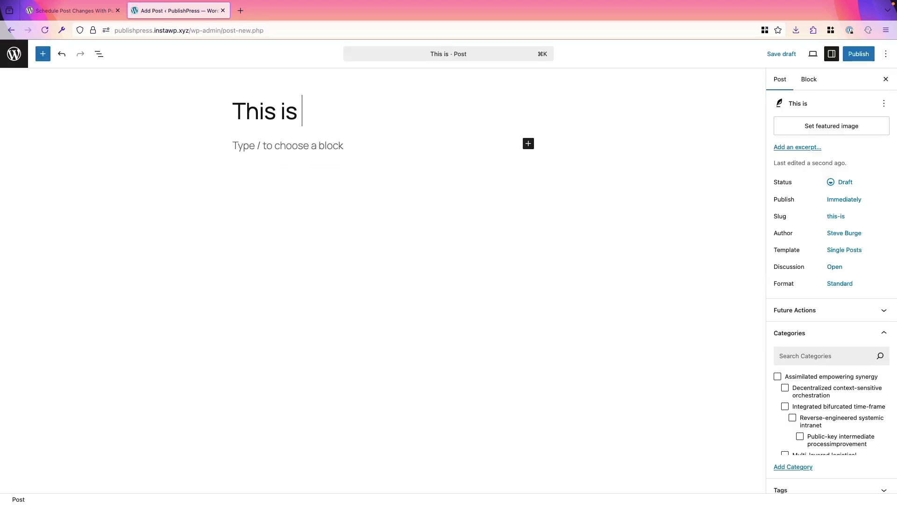
{"action": "type", "text": "My New Post"}
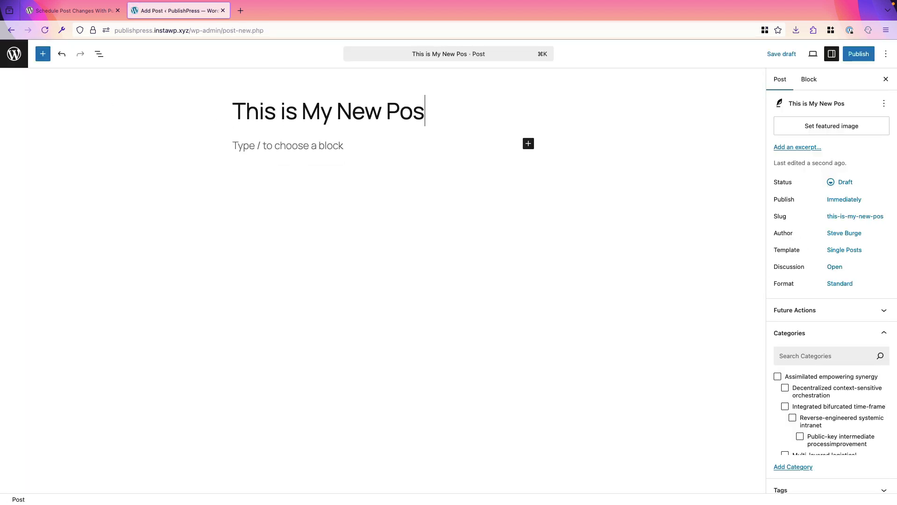
{"action": "left_click", "coordinate": [845, 55]}
{"action": "left_click", "coordinate": [848, 54]}
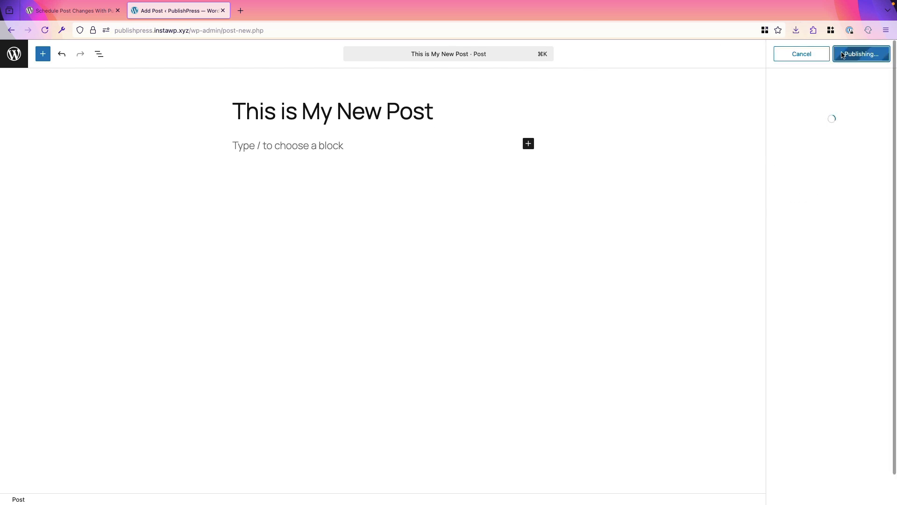
{"action": "left_click", "coordinate": [14, 54]}
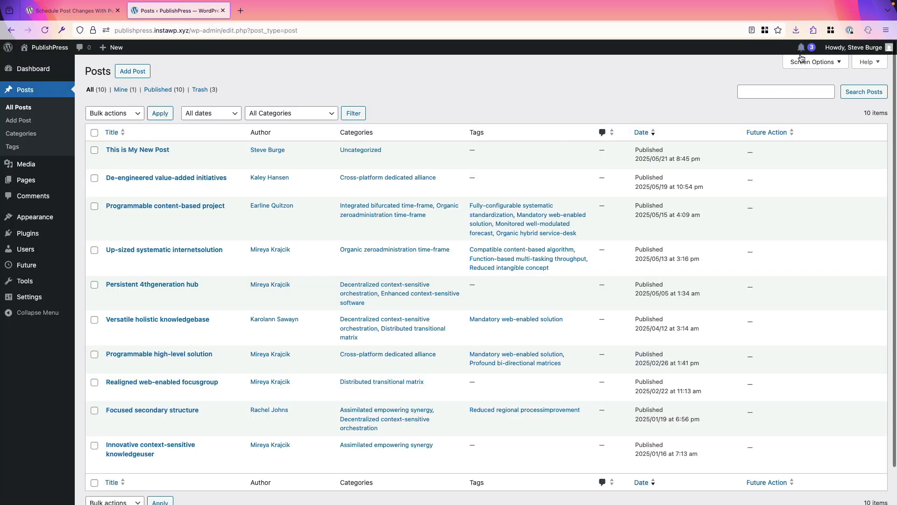
Mark all three in-site notifications as read, clearing the list
{"action": "left_click", "coordinate": [802, 48]}
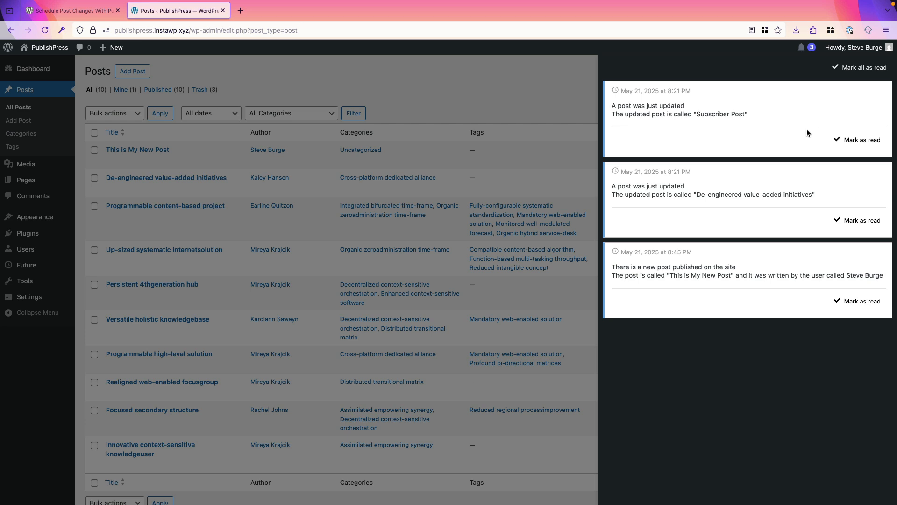
{"action": "left_click", "coordinate": [852, 143]}
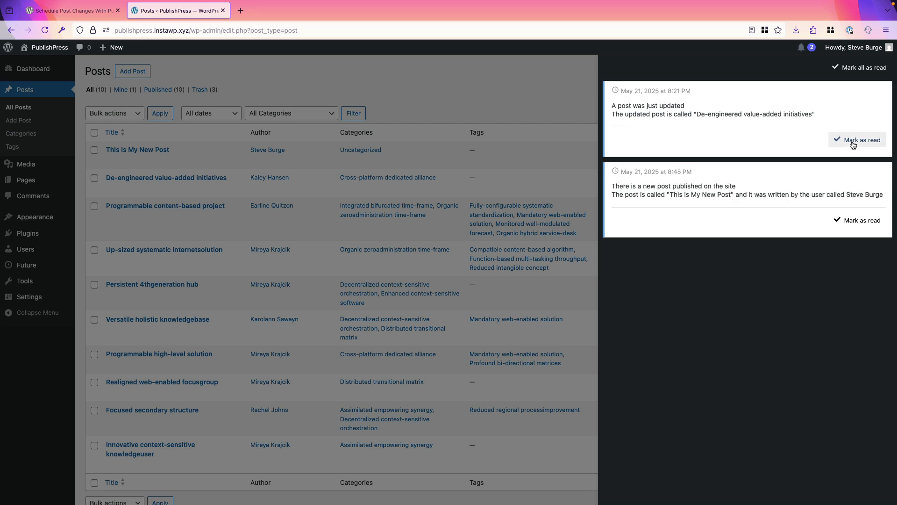
{"action": "left_click", "coordinate": [853, 143]}
{"action": "left_click", "coordinate": [851, 141]}
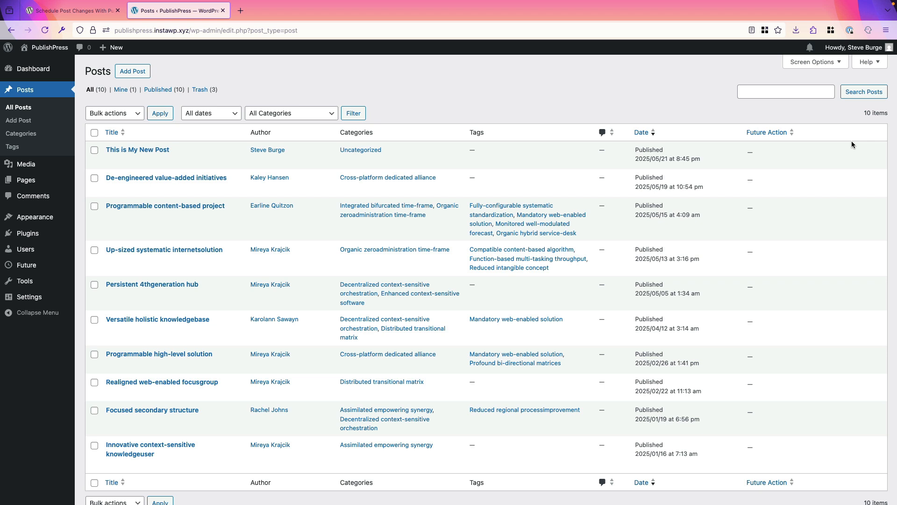
{"action": "mouse_move", "coordinate": [848, 145]}
Reopen the 'In-site notification for new posts' workflow and drag out a new step after the trigger
{"action": "mouse_move", "coordinate": [40, 266]}
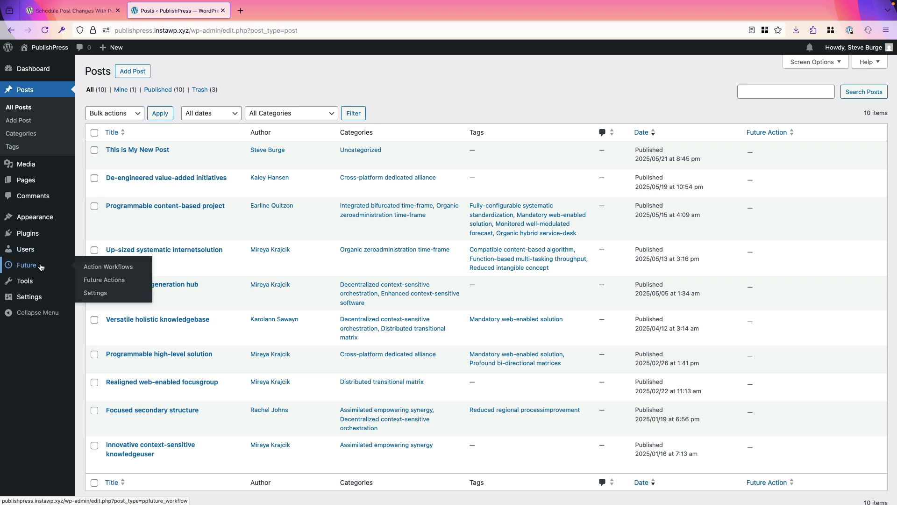
{"action": "left_click", "coordinate": [85, 267]}
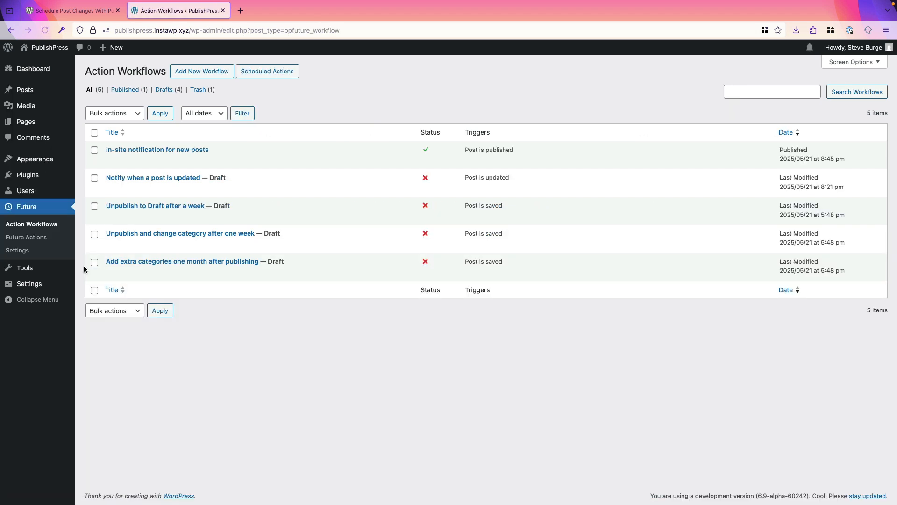
{"action": "mouse_move", "coordinate": [115, 164]}
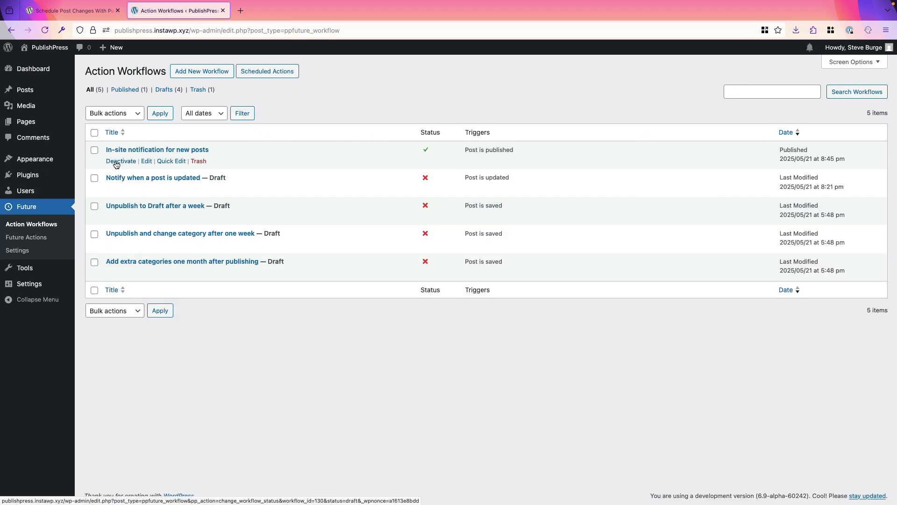
{"action": "left_click", "coordinate": [145, 162]}
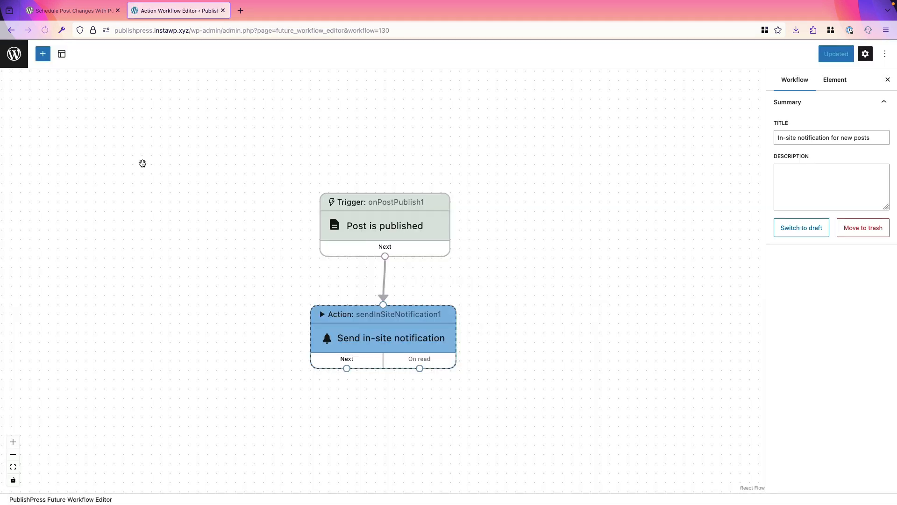
{"action": "left_click_drag", "start_coordinate": [369, 225], "coordinate": [365, 159]}
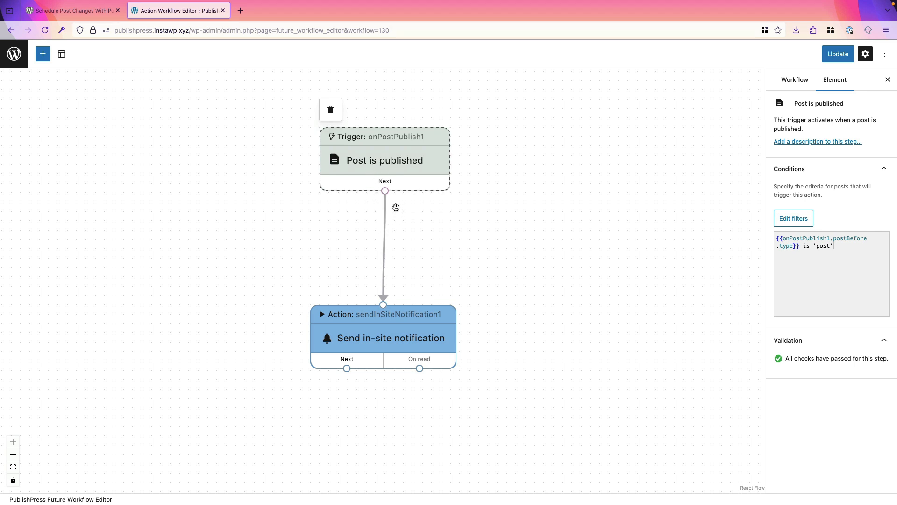
{"action": "left_click_drag", "start_coordinate": [386, 191], "coordinate": [413, 231]}
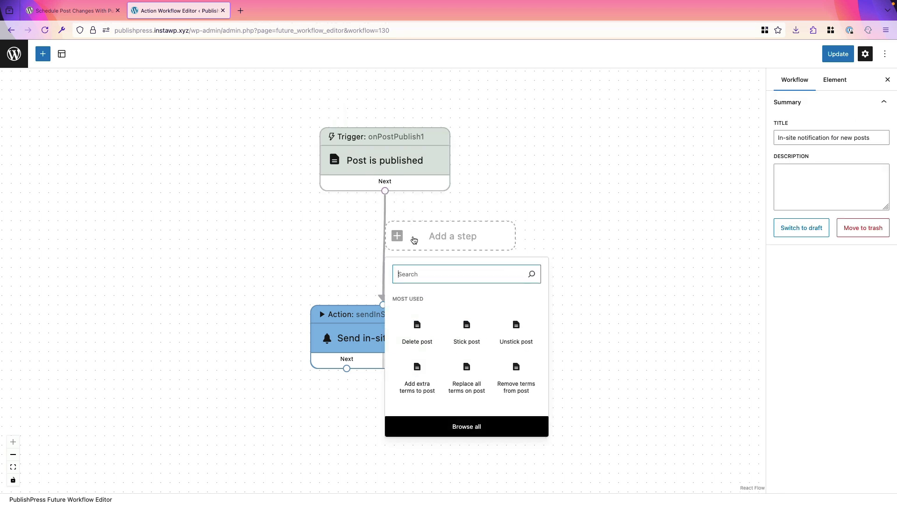
Insert a Schedule delay step under the trigger, removing the direct trigger-to-notification link
{"action": "type", "text": "sch"}
{"action": "left_click", "coordinate": [416, 336]}
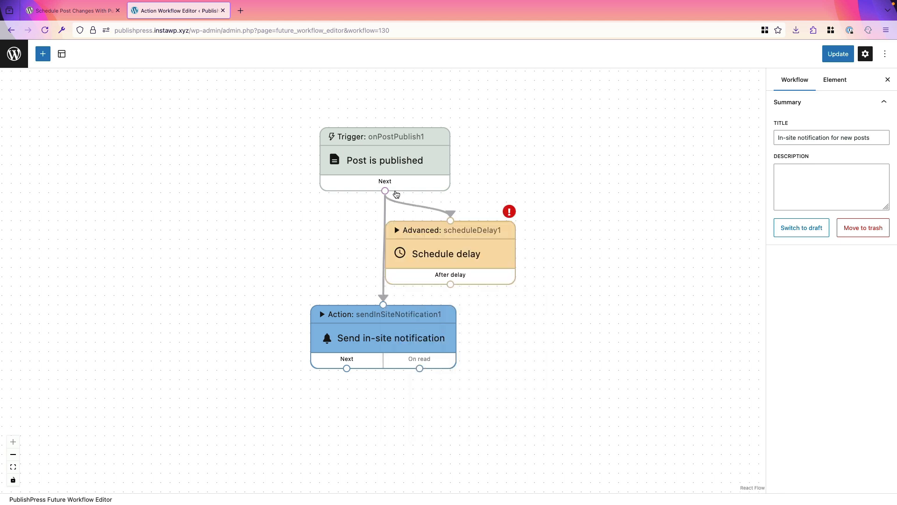
{"action": "left_click_drag", "start_coordinate": [386, 163], "coordinate": [387, 135]}
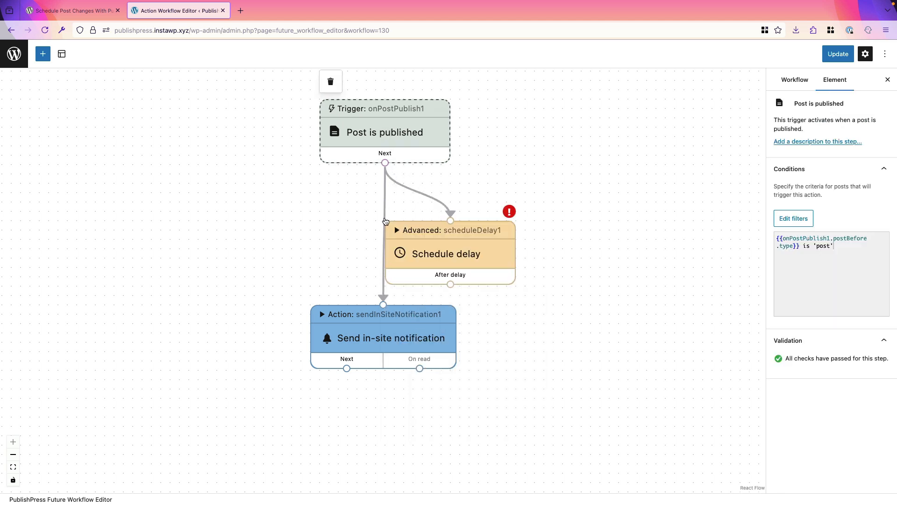
{"action": "left_click", "coordinate": [384, 214]}
{"action": "key", "text": "BackSpace"}
{"action": "left_click_drag", "start_coordinate": [430, 252], "coordinate": [374, 226]}
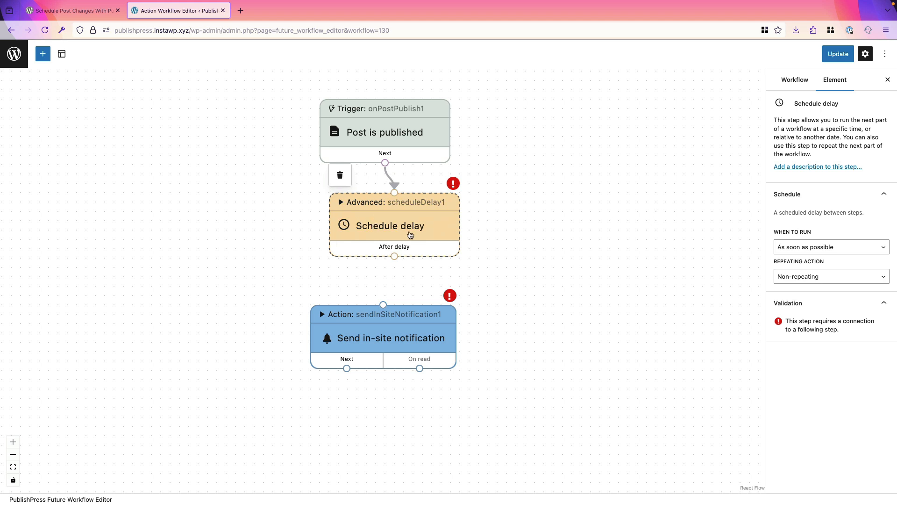
Set the delay to +180 days relative to the trigger date and connect it to the notification
{"action": "left_click", "coordinate": [803, 249]}
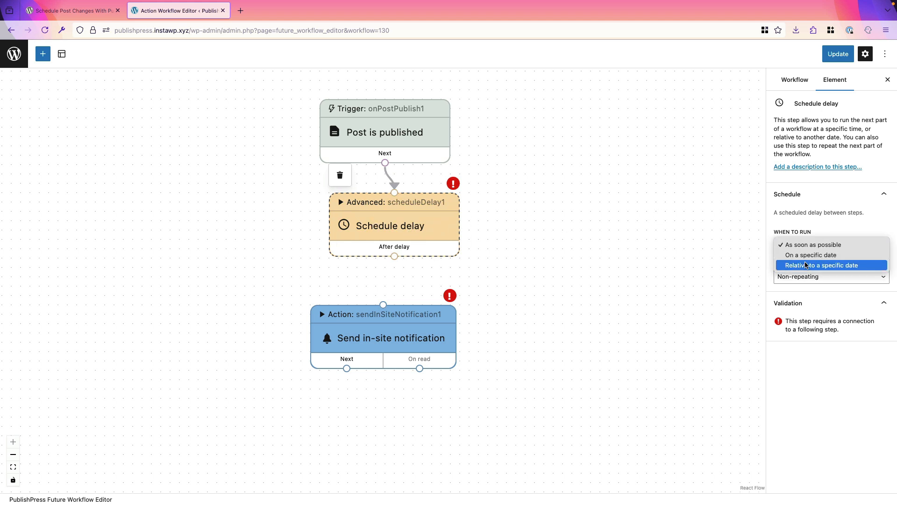
{"action": "left_click", "coordinate": [806, 265]}
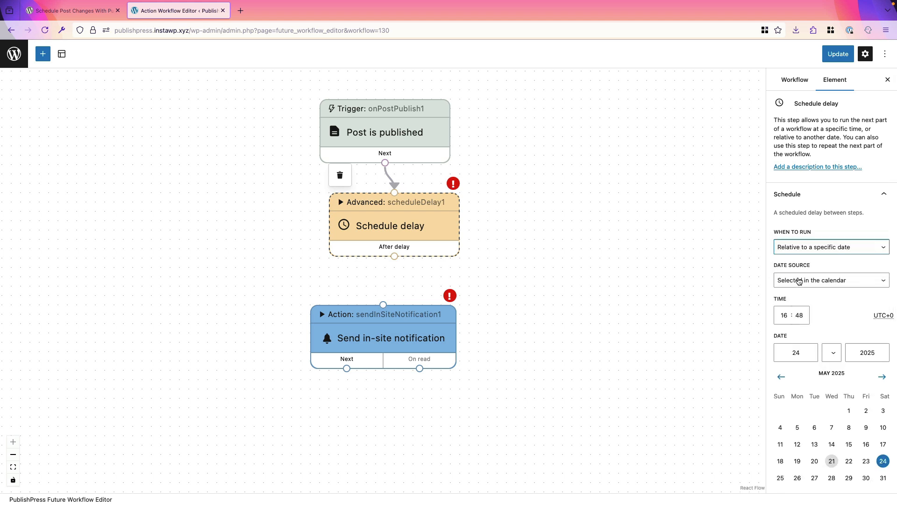
{"action": "left_click", "coordinate": [799, 281]}
{"action": "left_click", "coordinate": [799, 289]}
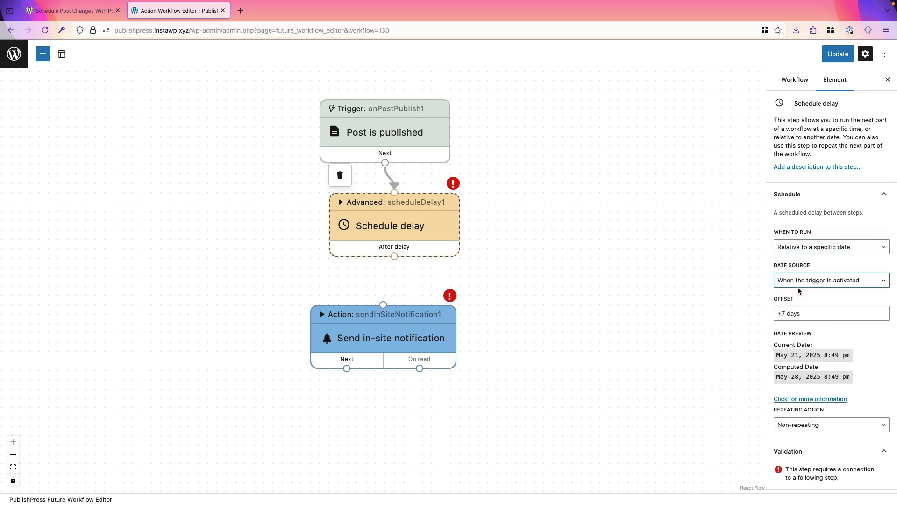
{"action": "left_click", "coordinate": [782, 313]}
{"action": "type", "text": "180"}
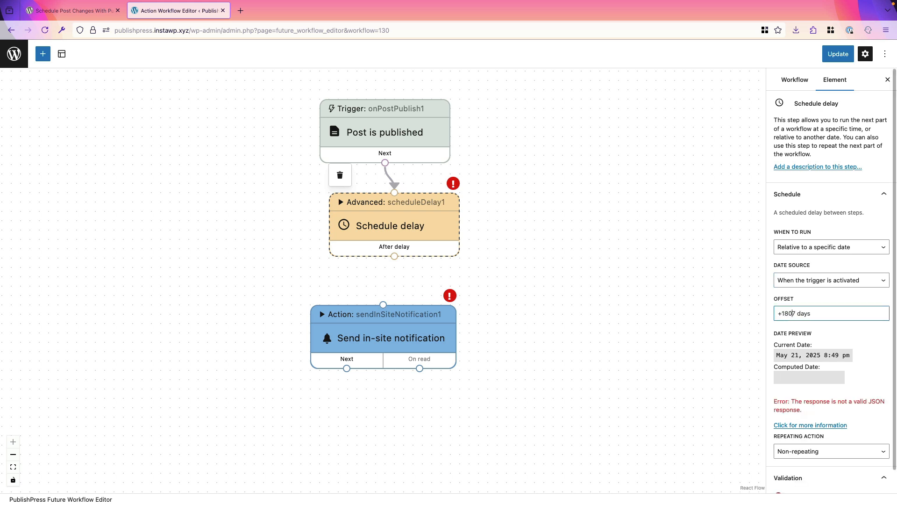
{"action": "key", "text": "Right"}
{"action": "key", "text": "BackSpace"}
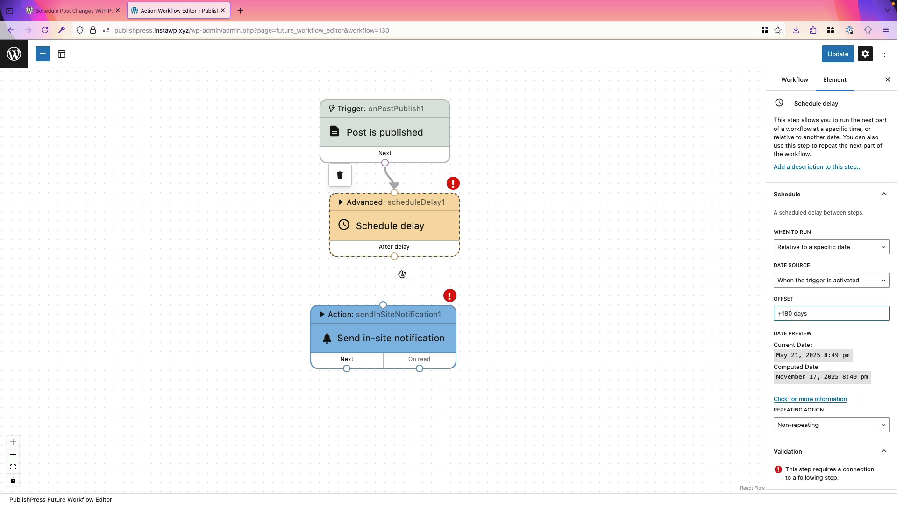
{"action": "left_click_drag", "start_coordinate": [395, 256], "coordinate": [384, 304]}
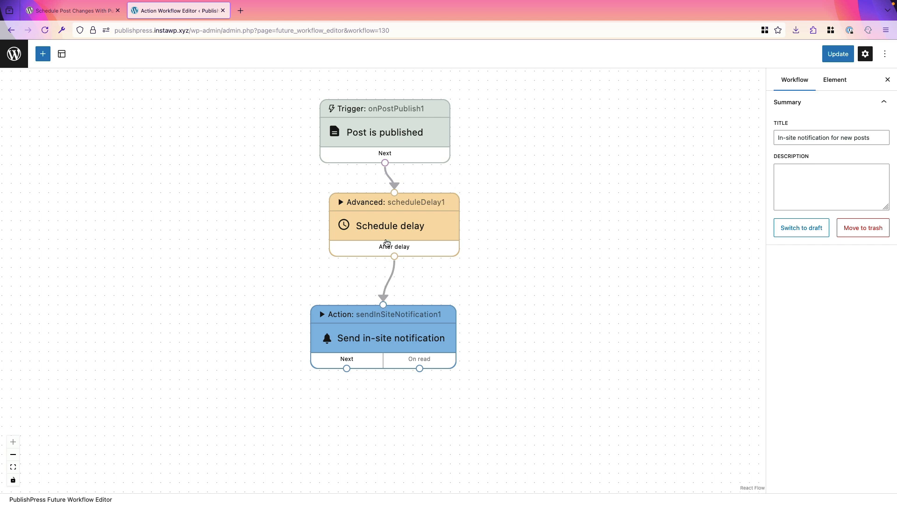
{"action": "left_click_drag", "start_coordinate": [390, 232], "coordinate": [372, 228]}
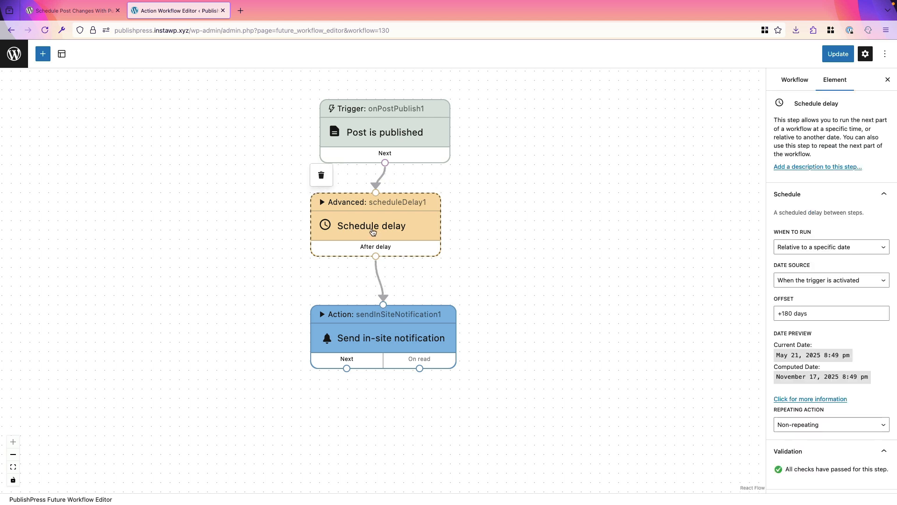
In the Send in-site notification step, end the Subject with 'that needs checking. It is 6 months old.'
{"action": "left_click", "coordinate": [369, 336]}
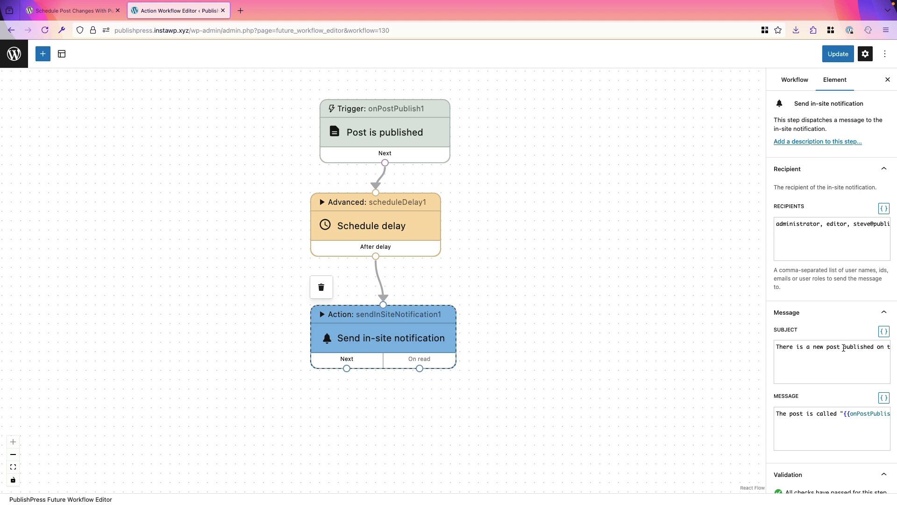
{"action": "left_click_drag", "start_coordinate": [843, 348], "coordinate": [892, 348]}
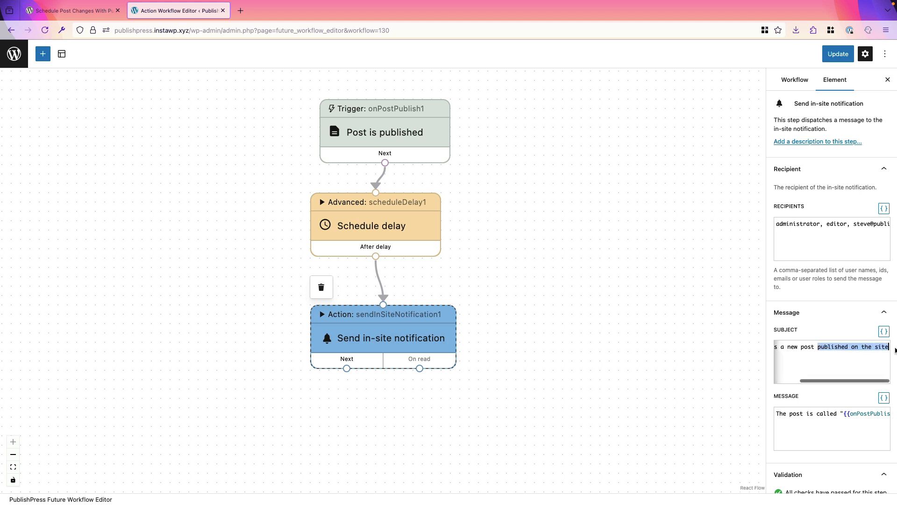
{"action": "type", "text": "that nee"}
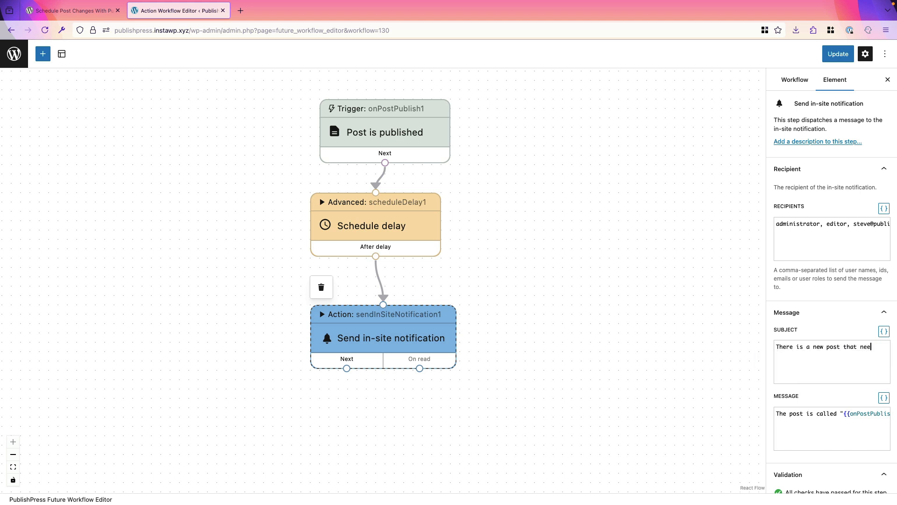
{"action": "type", "text": "ds checking. I"}
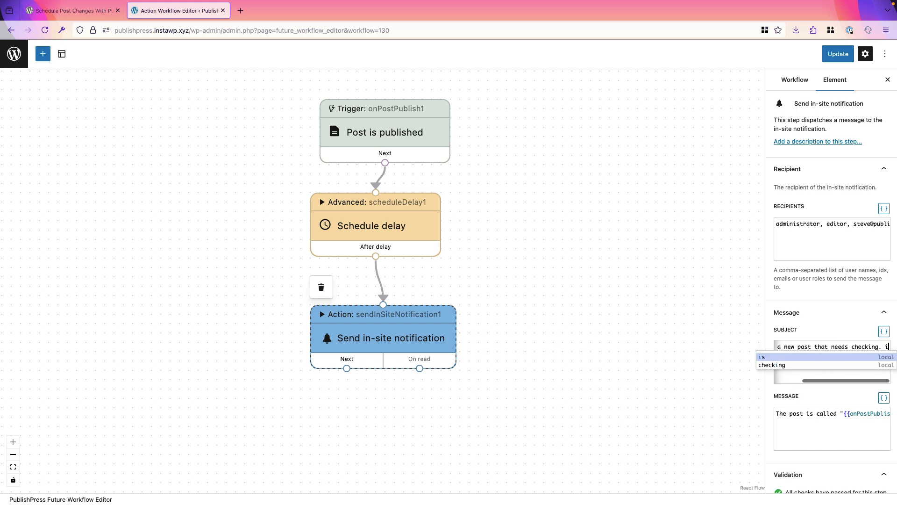
{"action": "type", "text": "t is "}
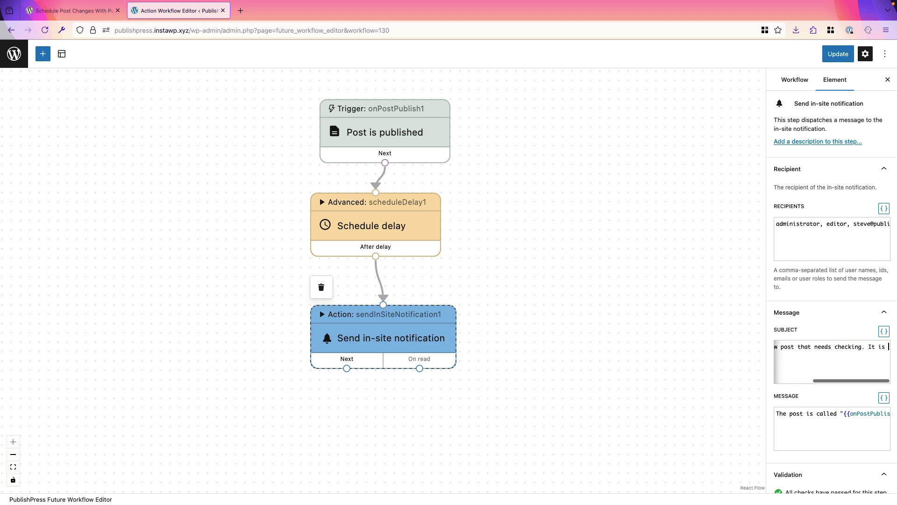
{"action": "type", "text": "6 months old."}
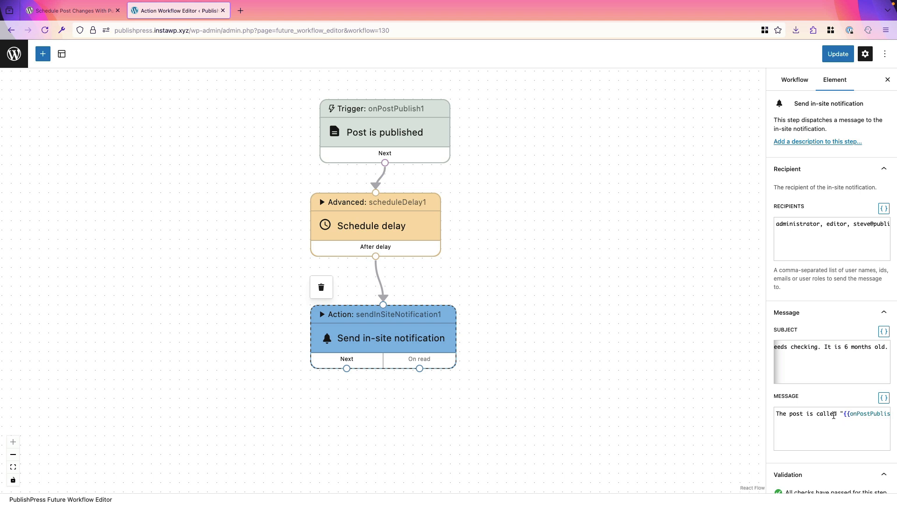
Reword the Message to begin 'The post that needs updating is'
{"action": "scroll", "coordinate": [836, 415], "scroll_direction": "right", "scroll_amount": 5}
{"action": "left_click_drag", "start_coordinate": [860, 415], "coordinate": [758, 408]}
{"action": "double_click", "coordinate": [811, 414]}
{"action": "type", "text": "that needs updat"}
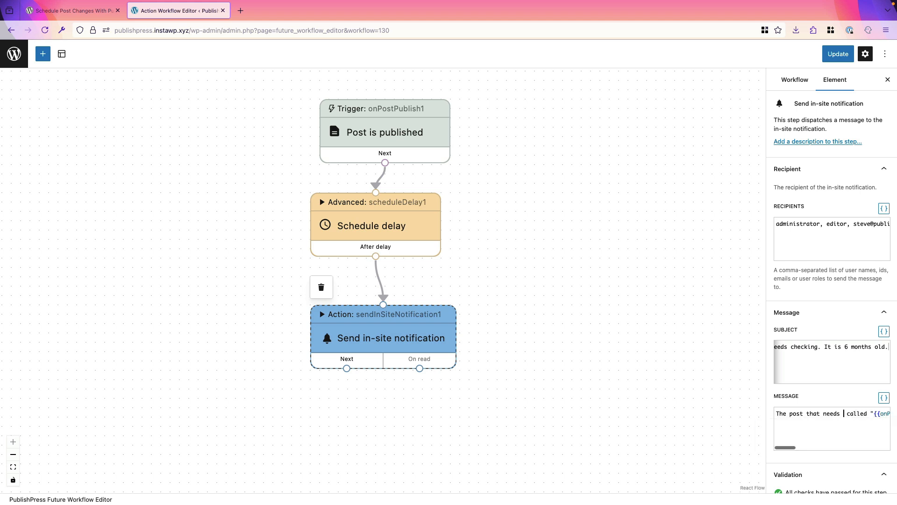
{"action": "type", "text": "ing is"}
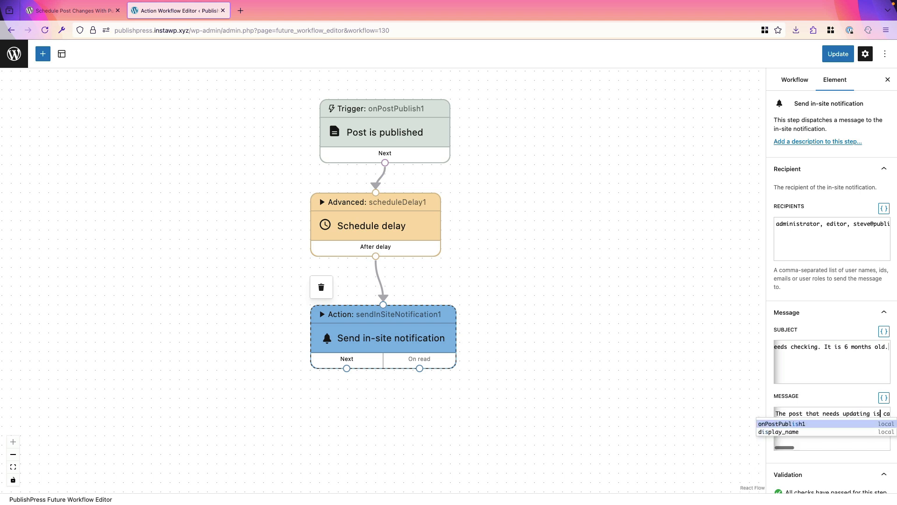
{"action": "key", "text": "ctrl+v"}
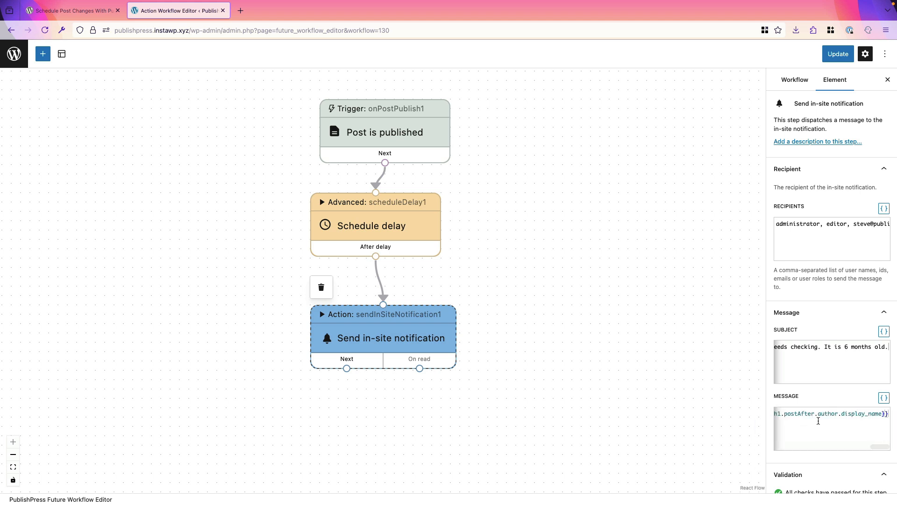
{"action": "left_click", "coordinate": [883, 398]}
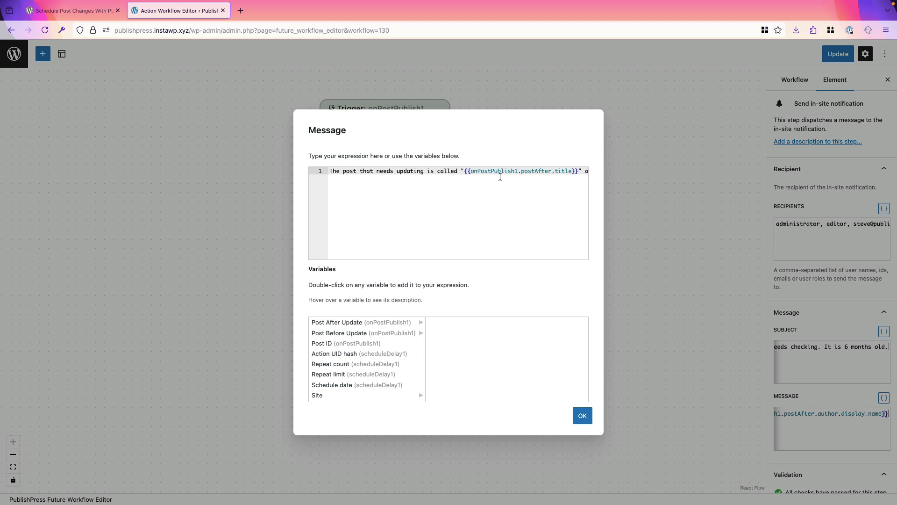
{"action": "scroll", "coordinate": [530, 177], "scroll_direction": "right", "scroll_amount": 5}
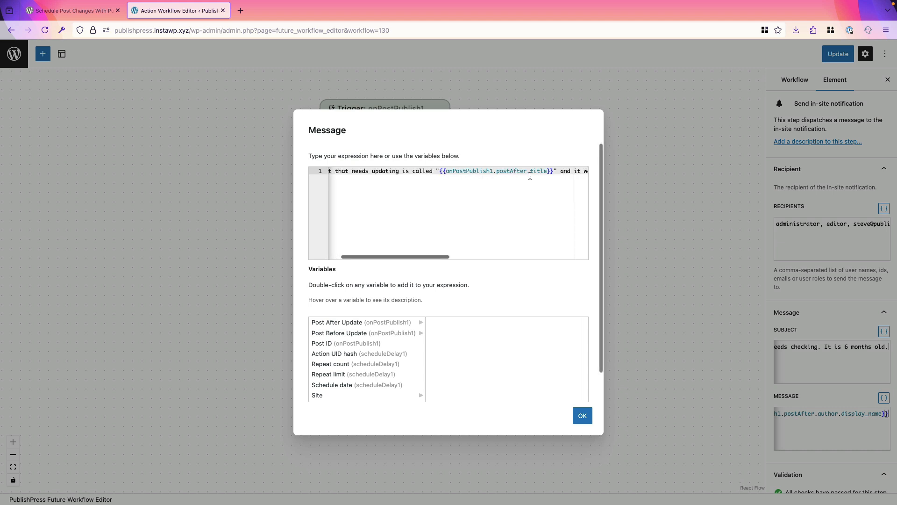
{"action": "scroll", "coordinate": [510, 174], "scroll_direction": "right", "scroll_amount": 5}
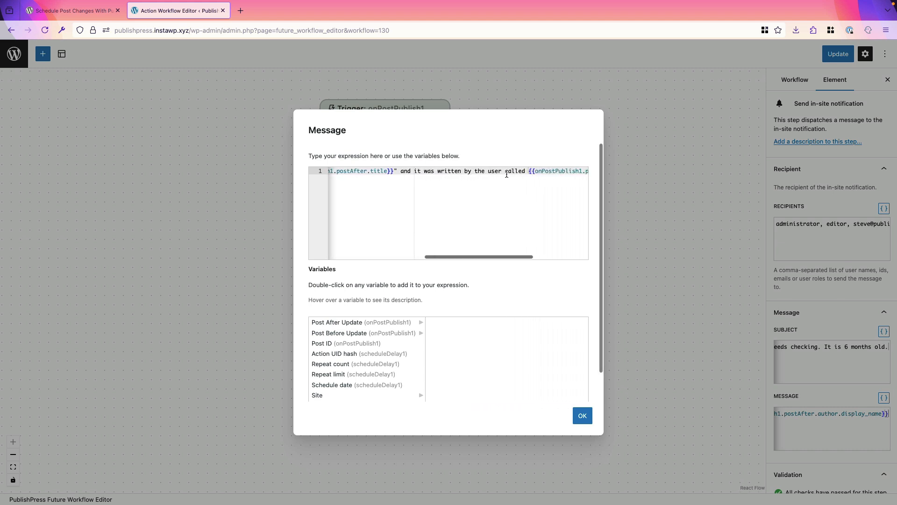
{"action": "scroll", "coordinate": [538, 170], "scroll_direction": "right", "scroll_amount": 3}
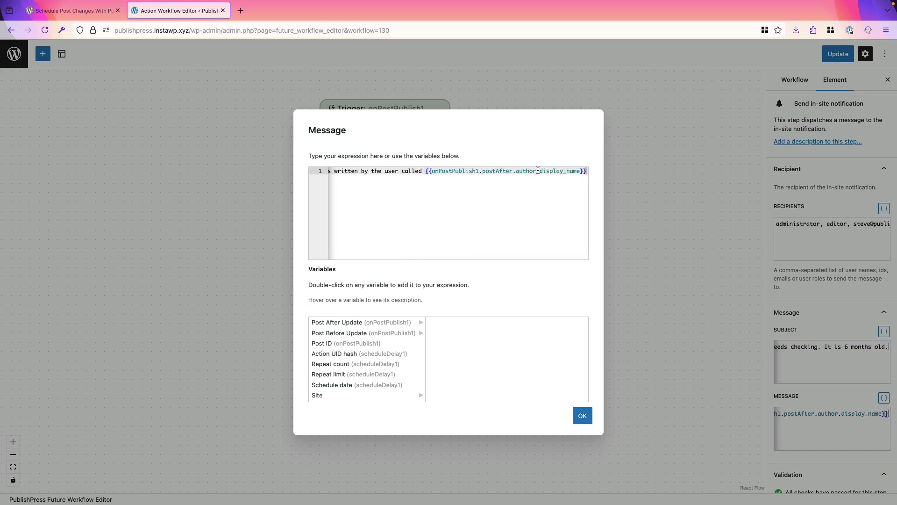
{"action": "left_click", "coordinate": [582, 416]}
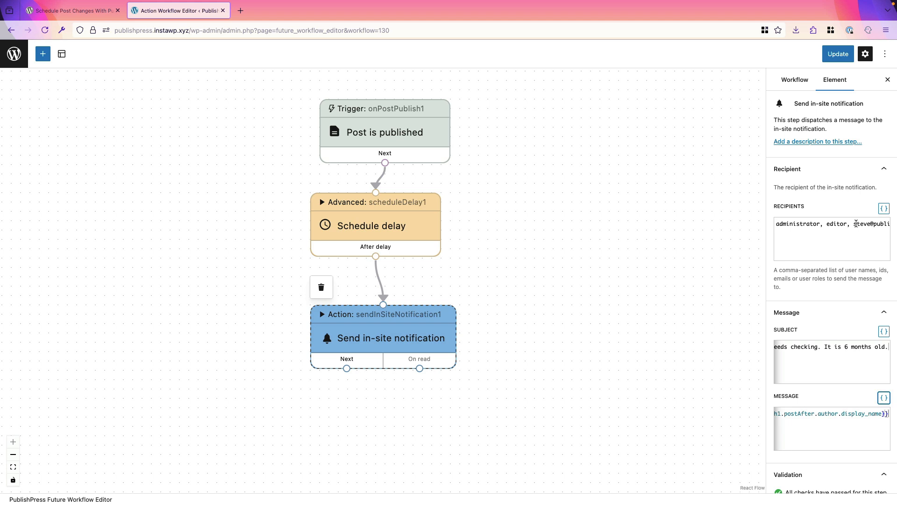
Save the In-site notification for new posts workflow and return to the Action Workflows list
{"action": "left_click", "coordinate": [830, 58]}
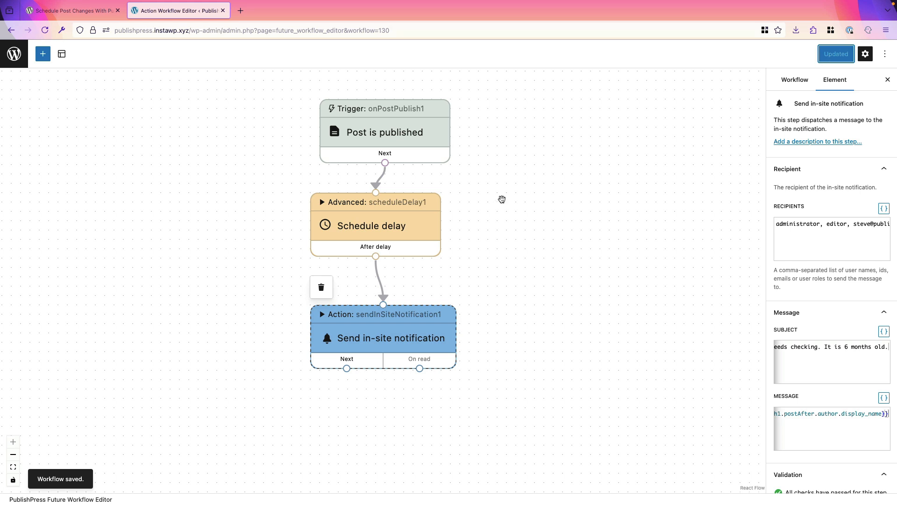
{"action": "left_click", "coordinate": [16, 57]}
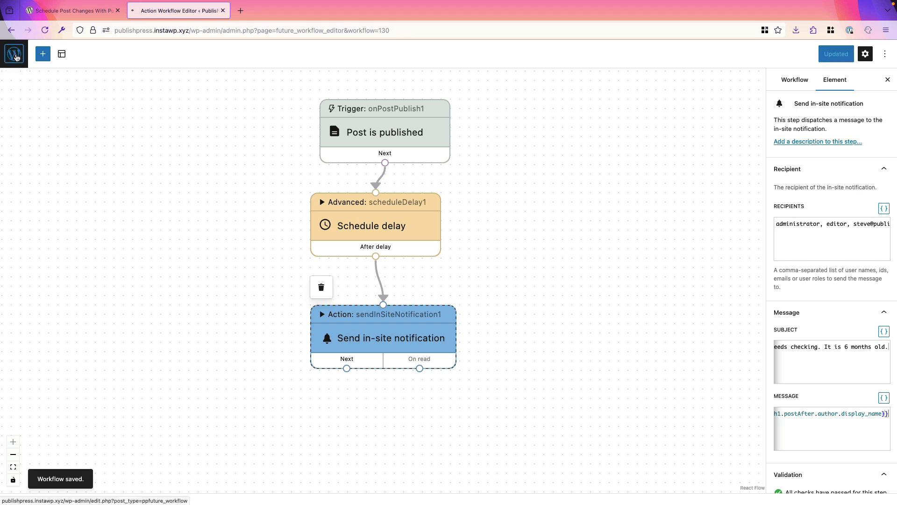
{"action": "left_click", "coordinate": [29, 91]}
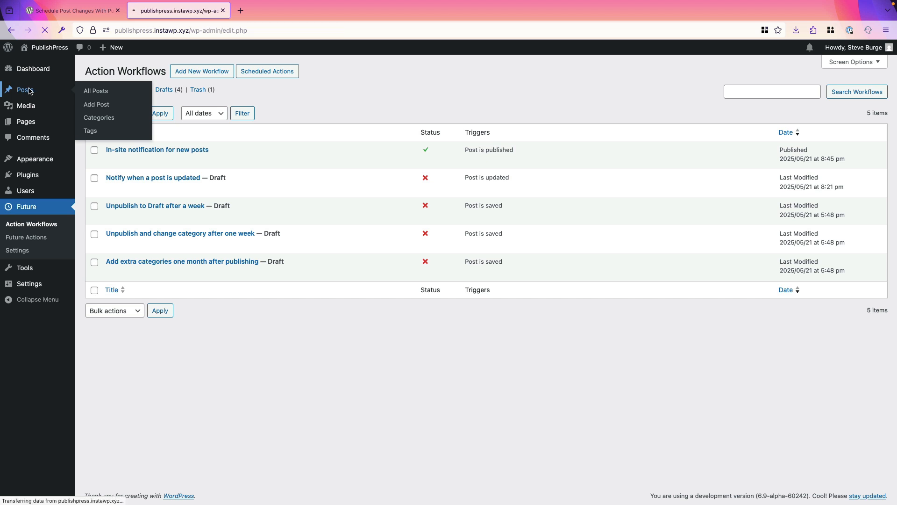
Draft a new post titled 'This is a Second New Post' reading 'Update me in 6 months, please.'
{"action": "left_click", "coordinate": [137, 74]}
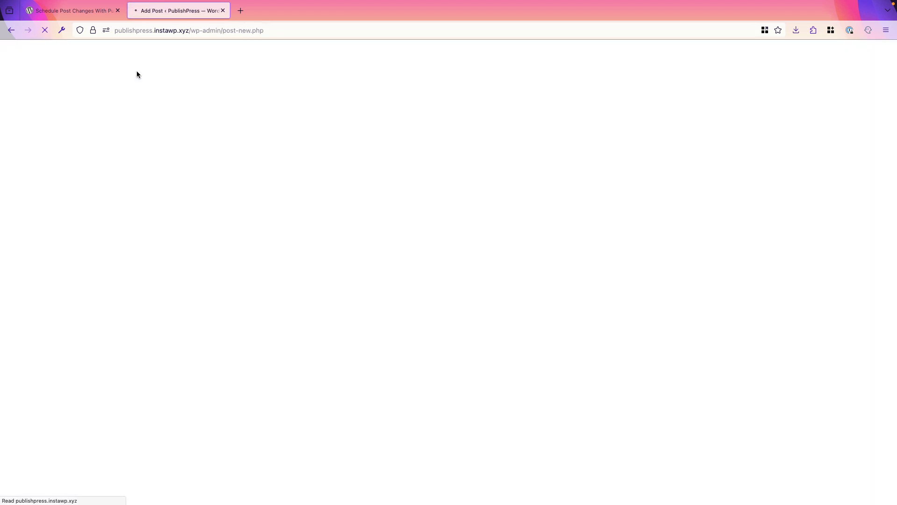
{"action": "type", "text": "This is "}
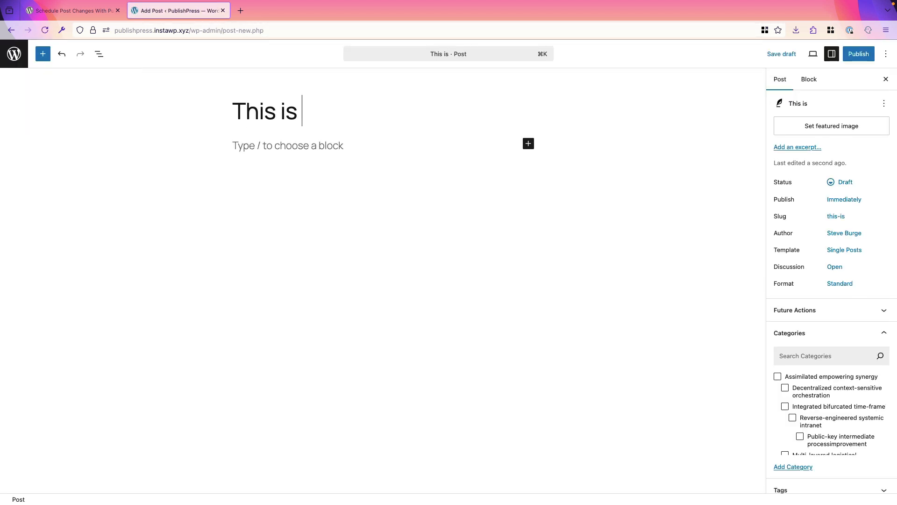
{"action": "type", "text": "a Second new"}
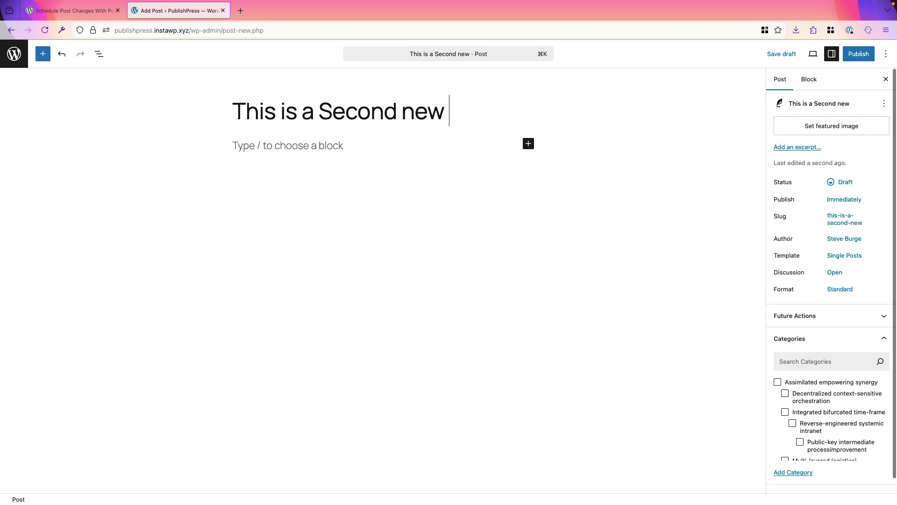
{"action": "key", "text": "BackSpace"}
{"action": "key", "text": "BackSpace"}
{"action": "key", "text": "BackSpace"}
{"action": "type", "text": "New Post"}
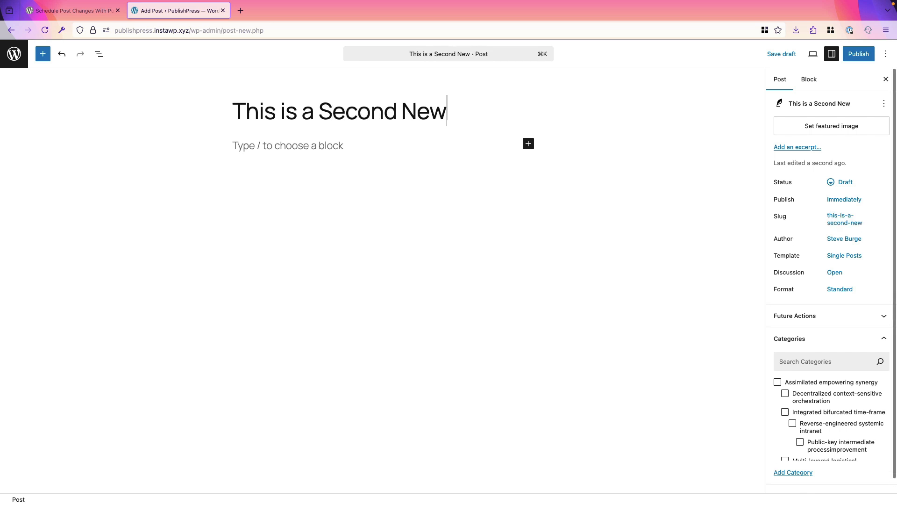
{"action": "left_click", "coordinate": [244, 142]}
{"action": "type", "text": "U"}
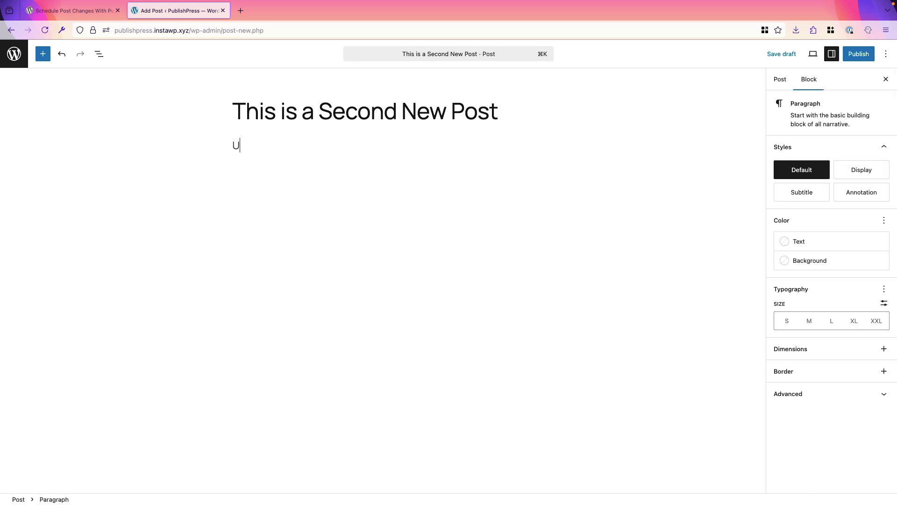
{"action": "type", "text": "pdate me in 6 months, please."}
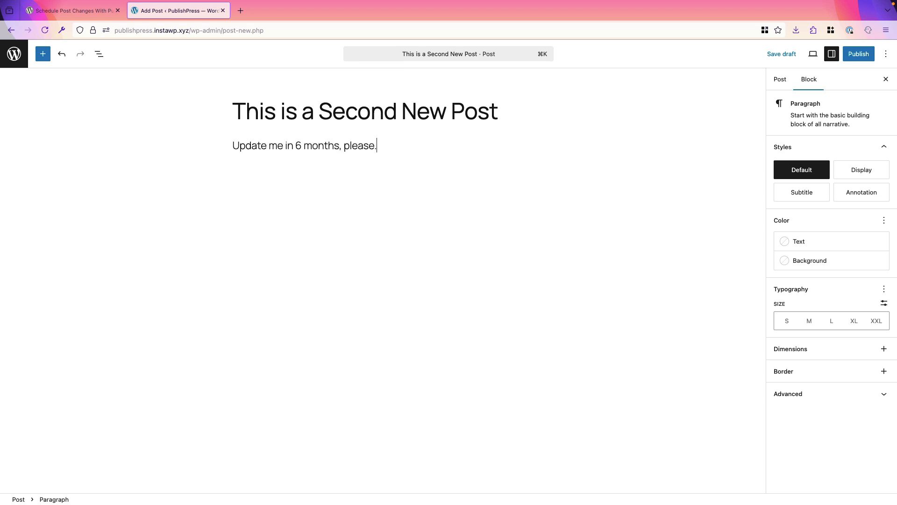
Publish the post and go back to the posts list
{"action": "left_click", "coordinate": [857, 60]}
{"action": "left_click", "coordinate": [857, 56]}
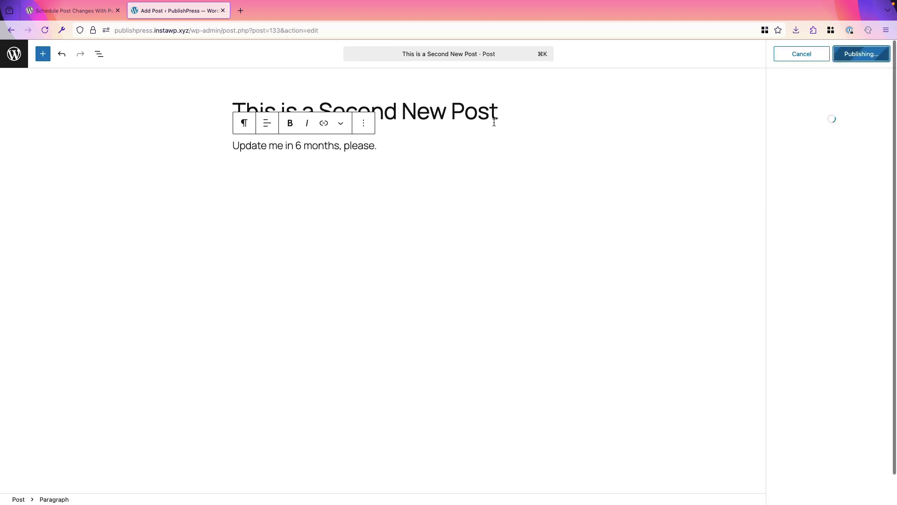
{"action": "left_click", "coordinate": [14, 54]}
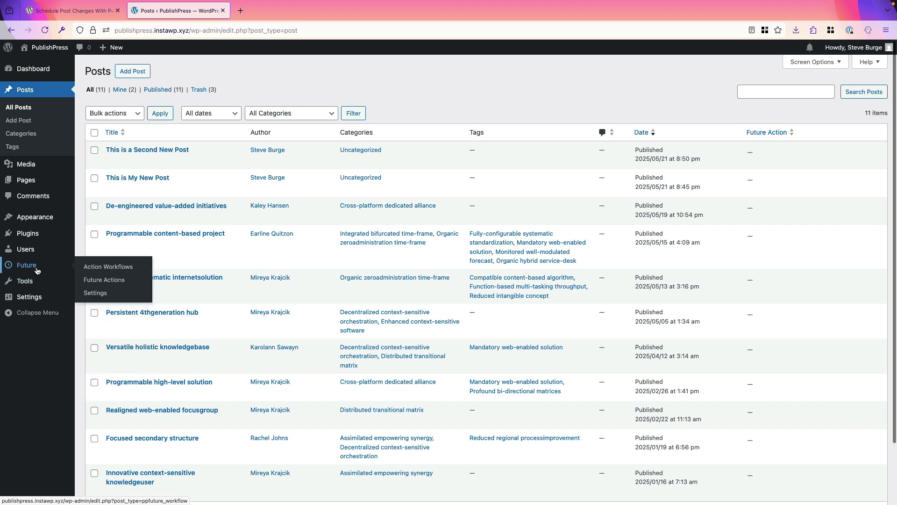
Check Scheduled Actions for the 'This is a Second New Post' notification step, due 2025-11-17
{"action": "left_click", "coordinate": [100, 270]}
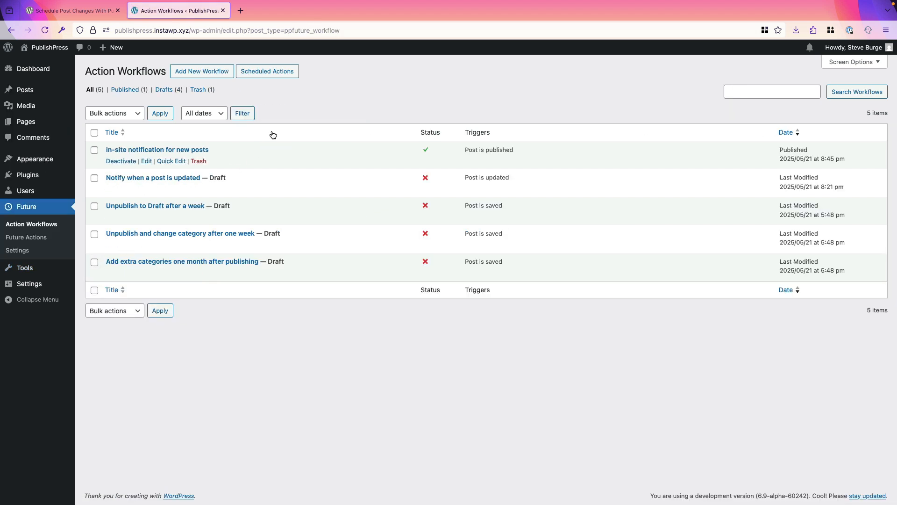
{"action": "left_click", "coordinate": [272, 74]}
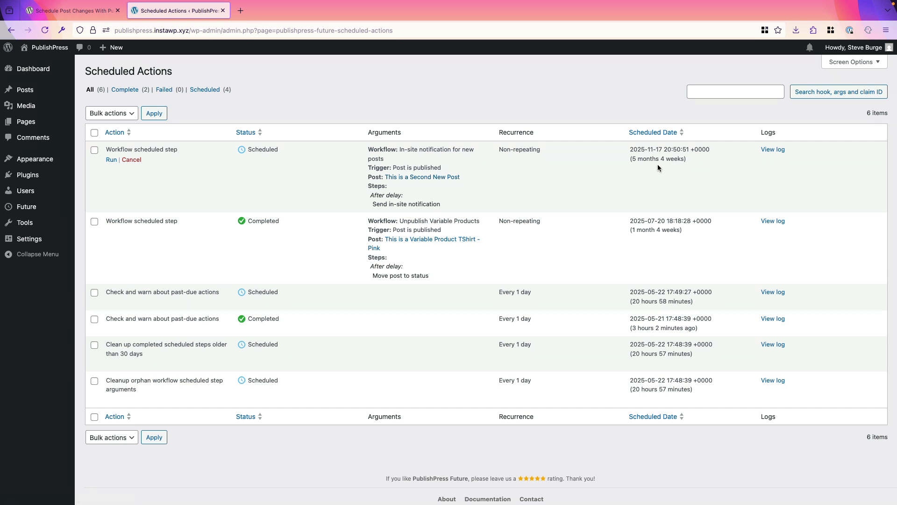
{"action": "left_click_drag", "start_coordinate": [633, 158], "coordinate": [688, 160]}
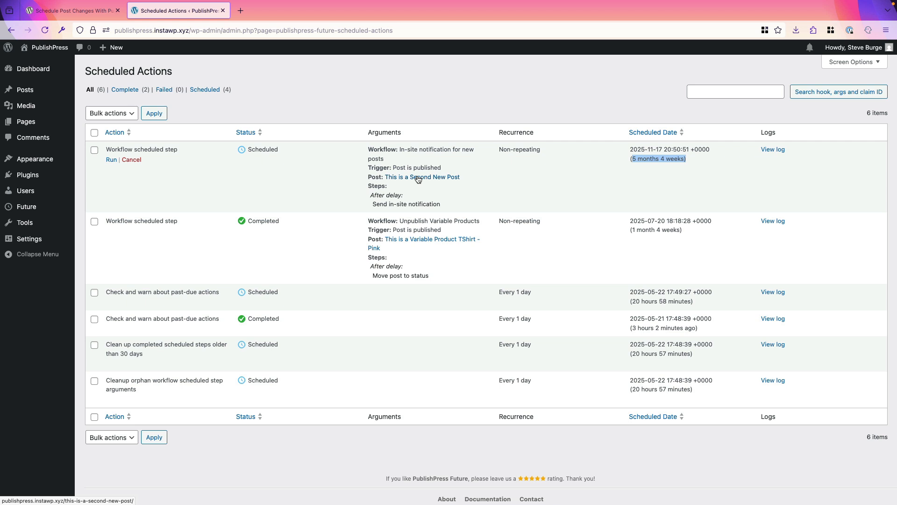
Run the pending notification step now and view the resulting in-site notification in the admin bar
{"action": "left_click", "coordinate": [111, 161]}
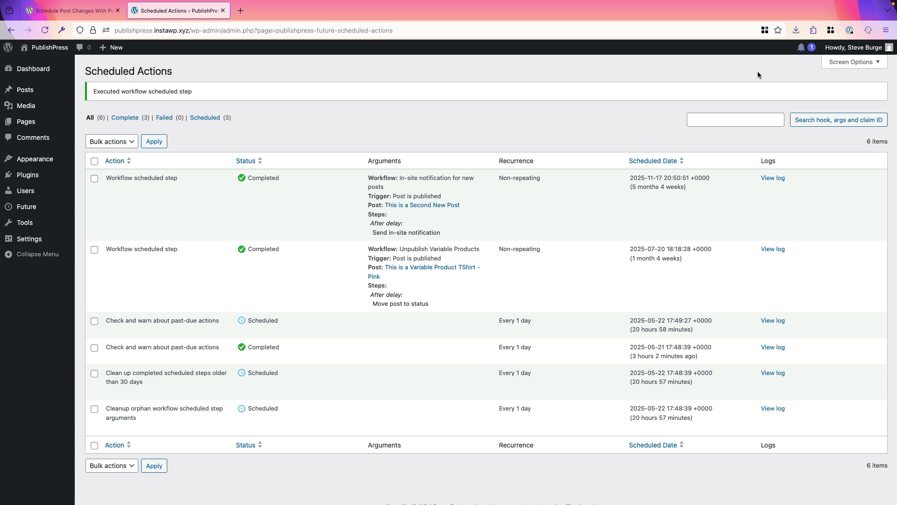
{"action": "left_click", "coordinate": [802, 48]}
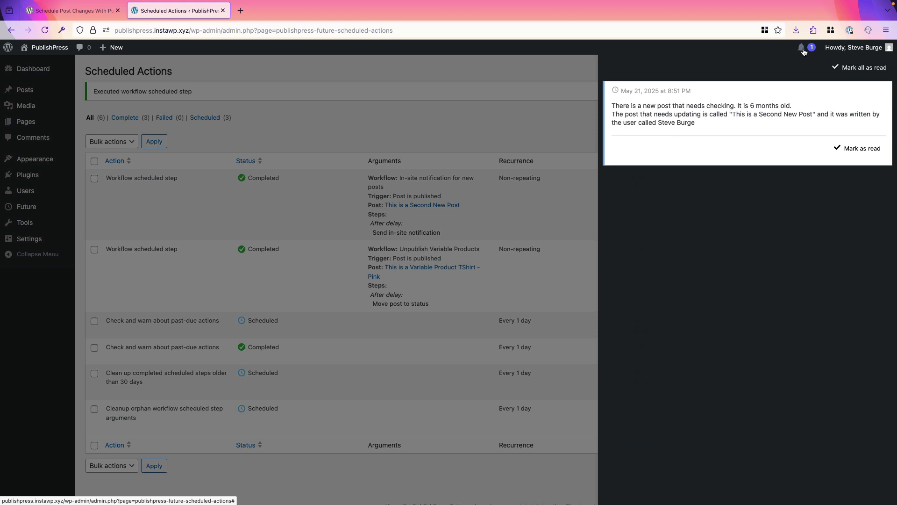
{"action": "left_click", "coordinate": [477, 133]}
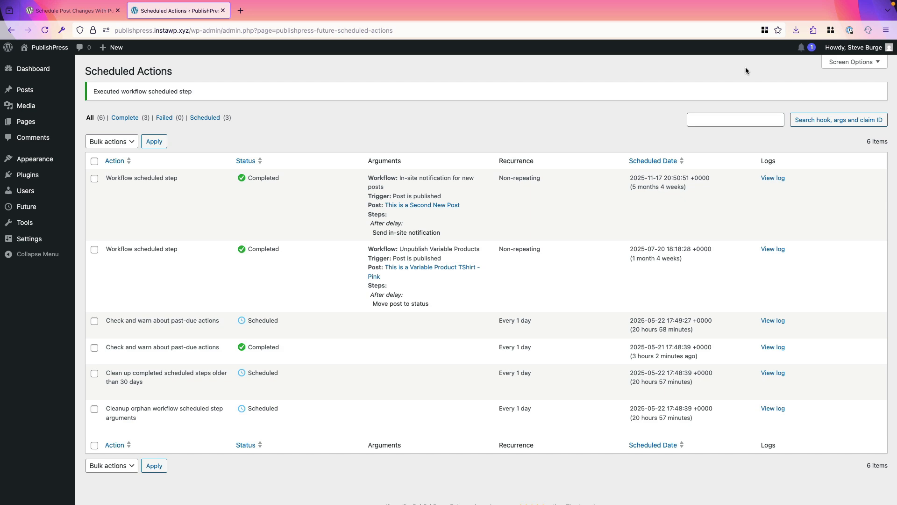
{"action": "left_click", "coordinate": [811, 49]}
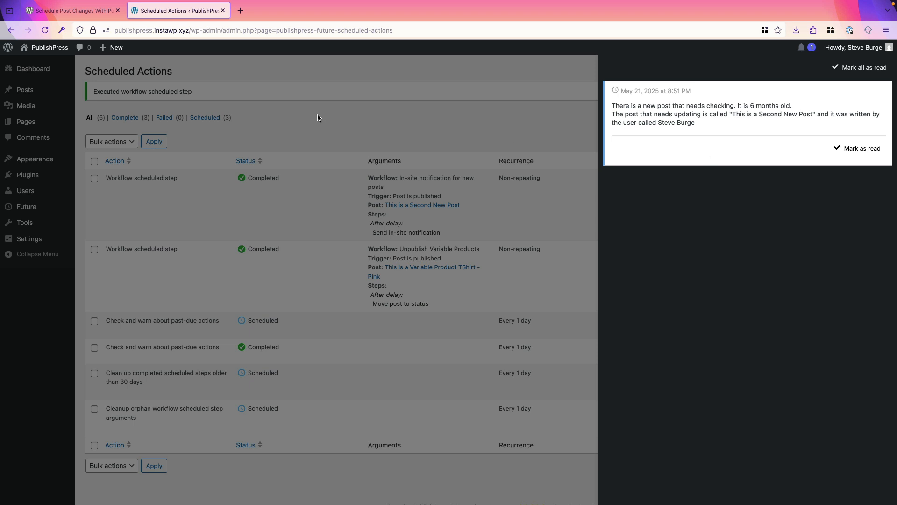
{"action": "left_click", "coordinate": [93, 14]}
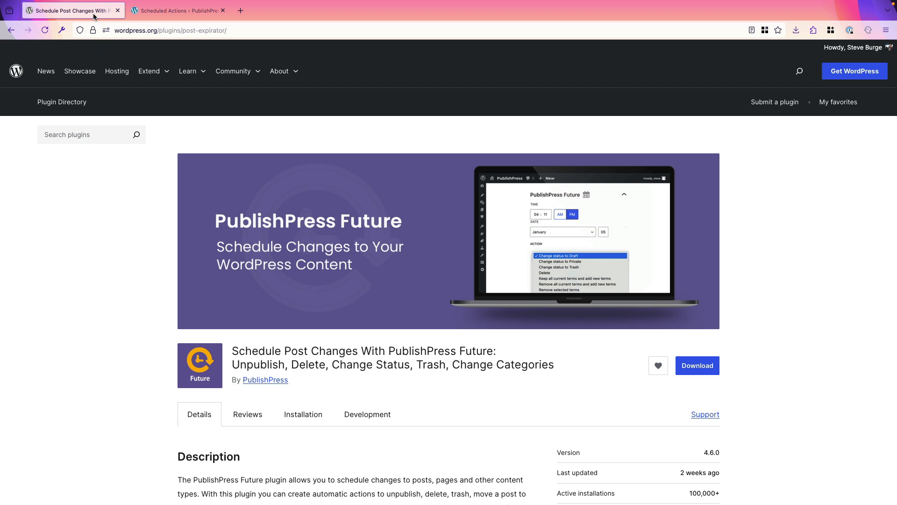